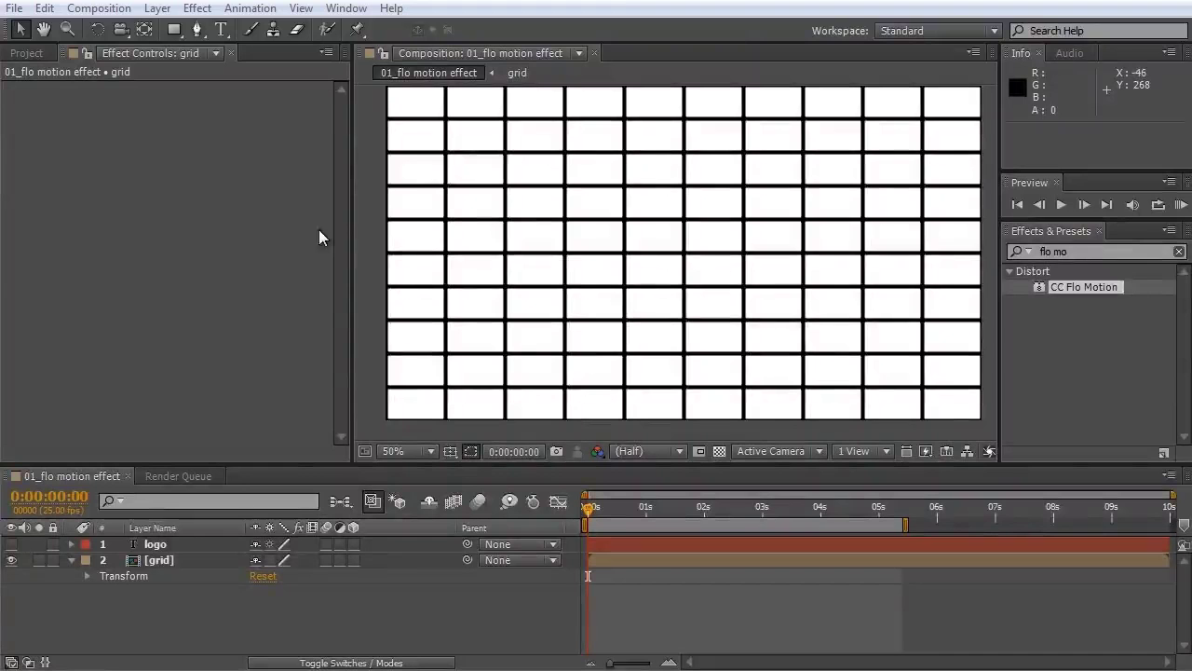
# Search the effects for "flo m" and apply CC Flo Motion to the grid layer
pyautogui.click(164, 559)
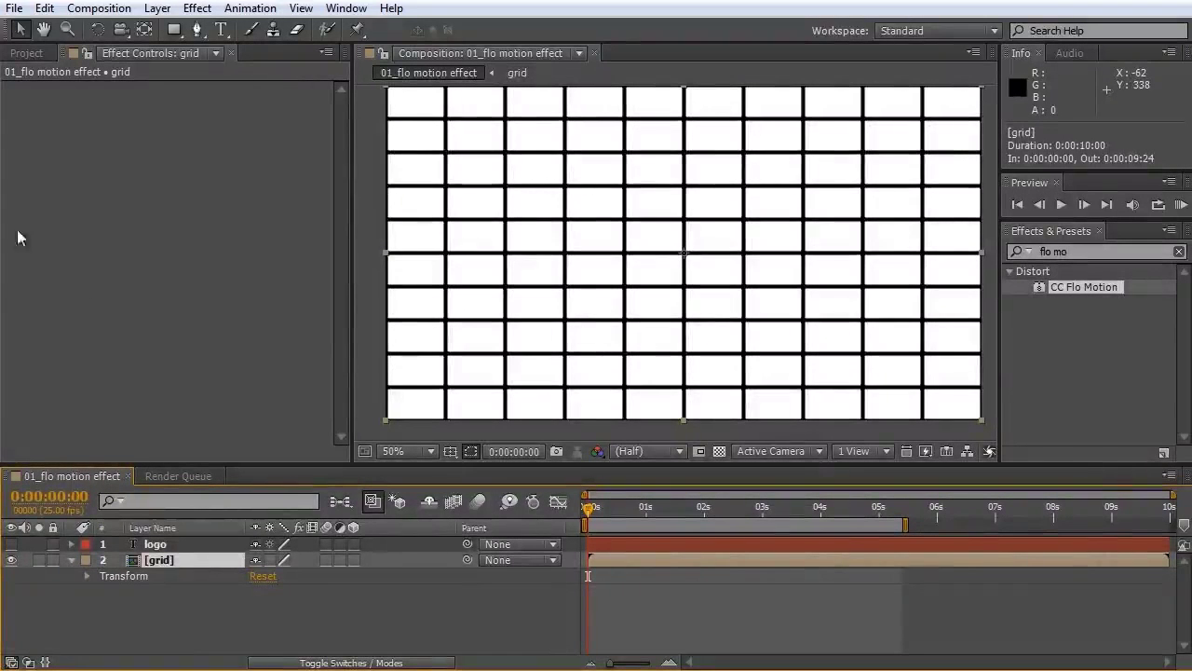
pyautogui.click(198, 9)
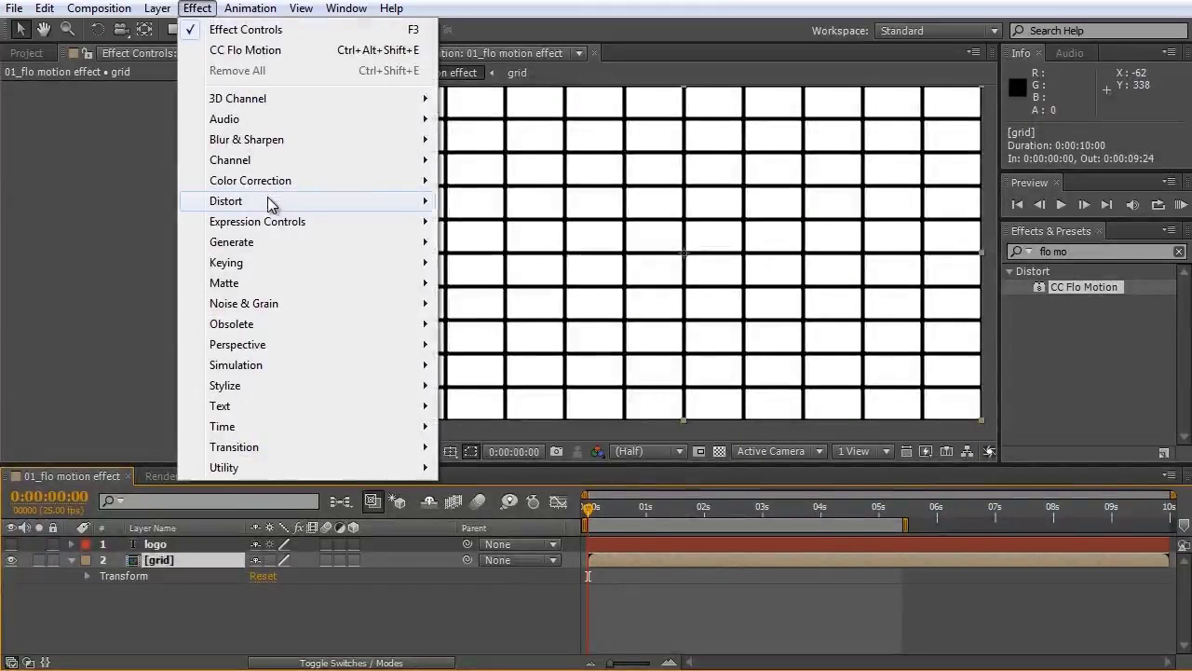
pyautogui.moveTo(267, 198)
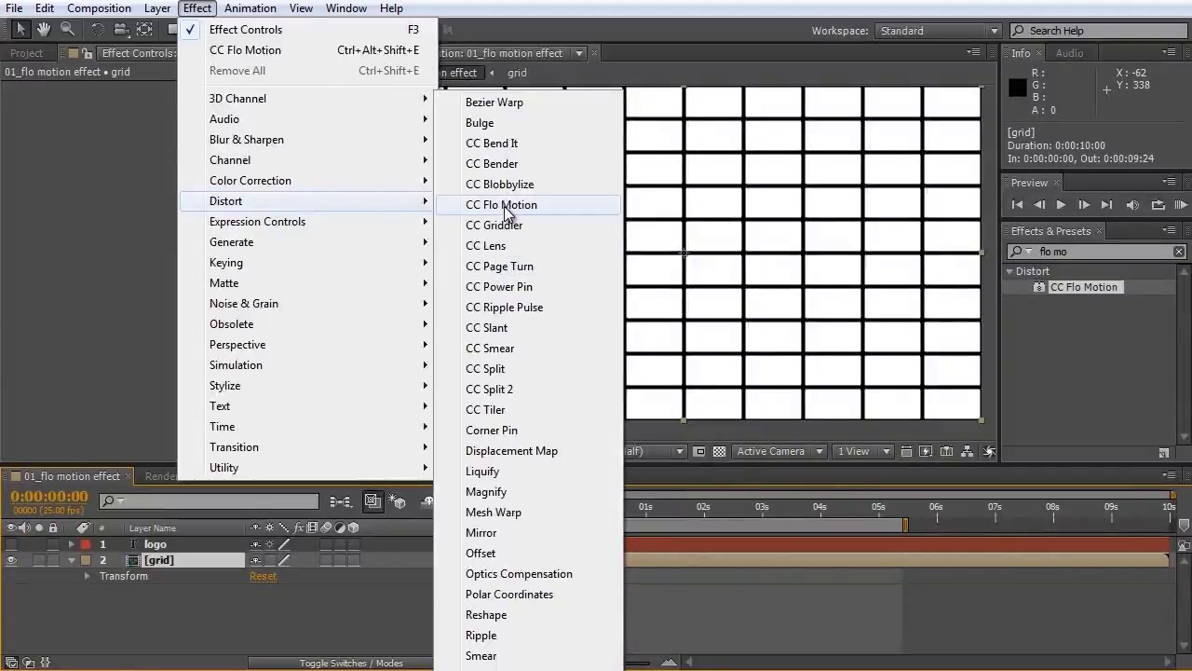
pyautogui.click(1099, 251)
pyautogui.hotkey('ctrl', 'a')
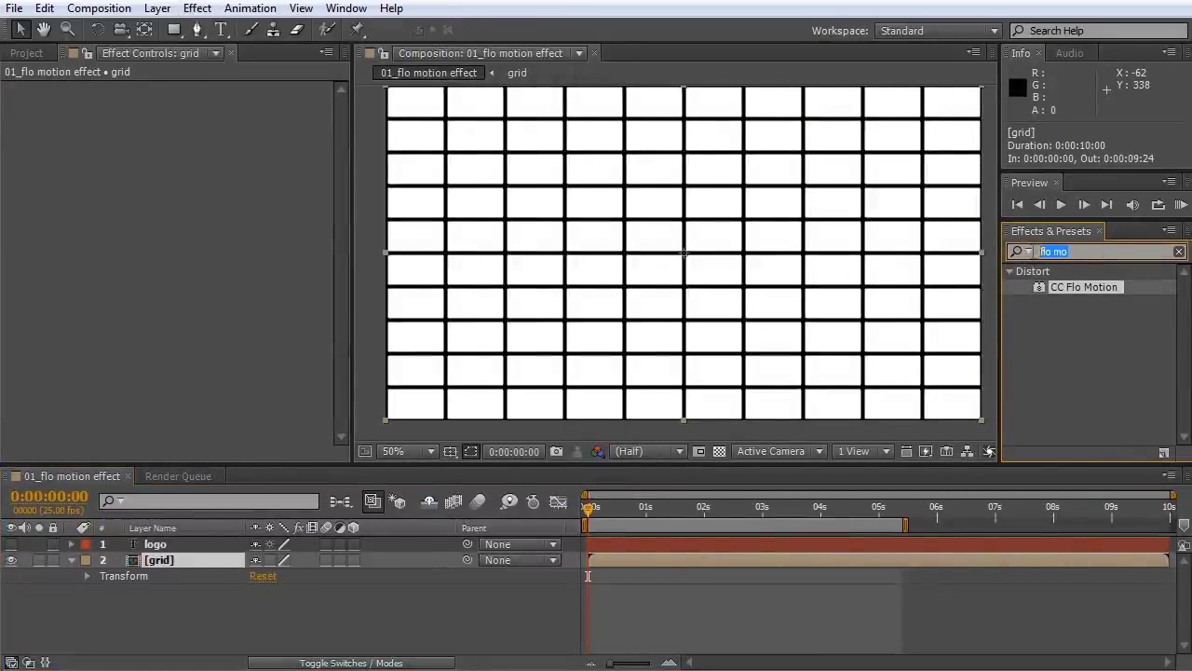
pyautogui.write('flo')
pyautogui.click(1027, 250)
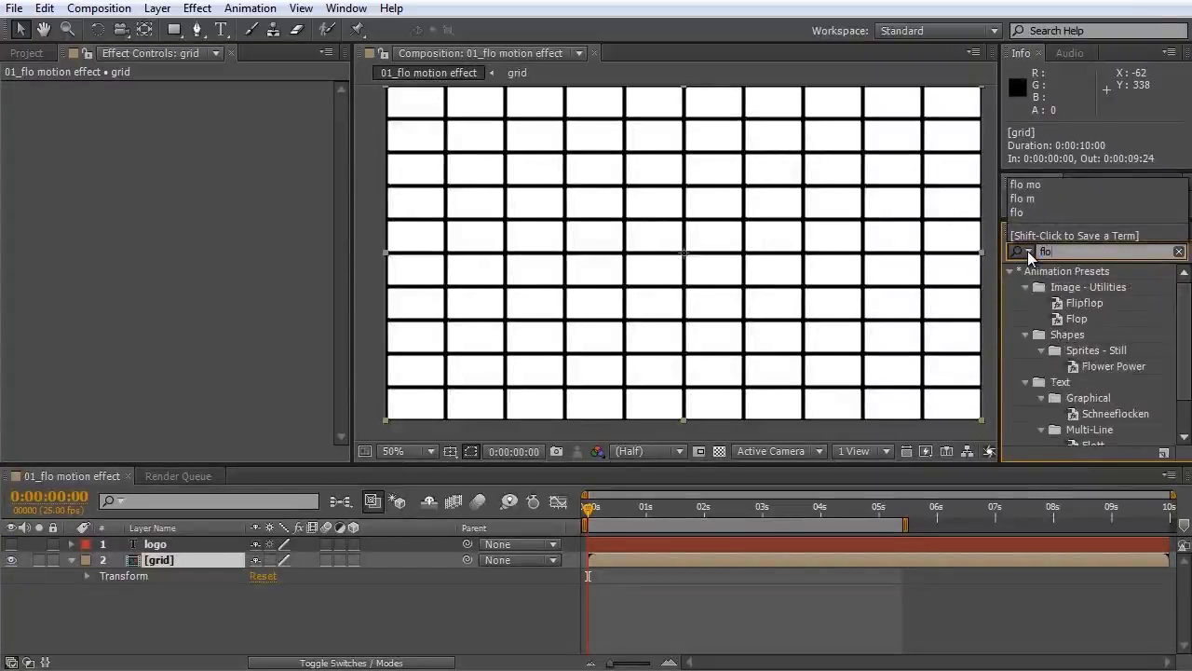
pyautogui.write('m')
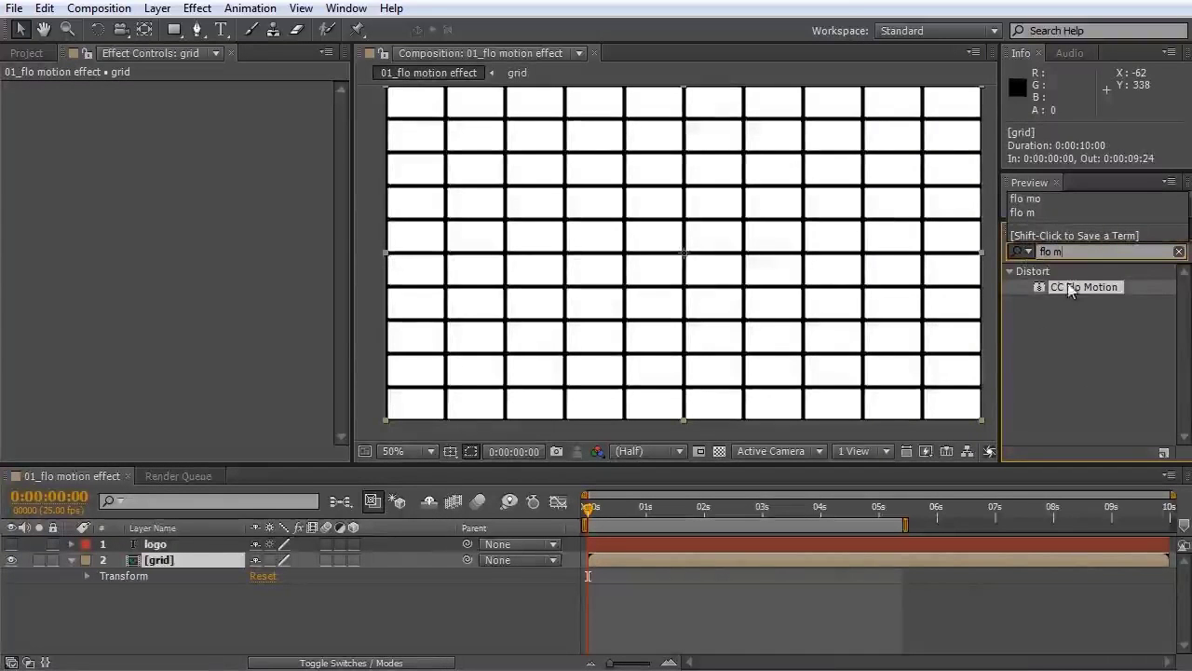
pyautogui.moveTo(1071, 288); pyautogui.dragTo(806, 307)
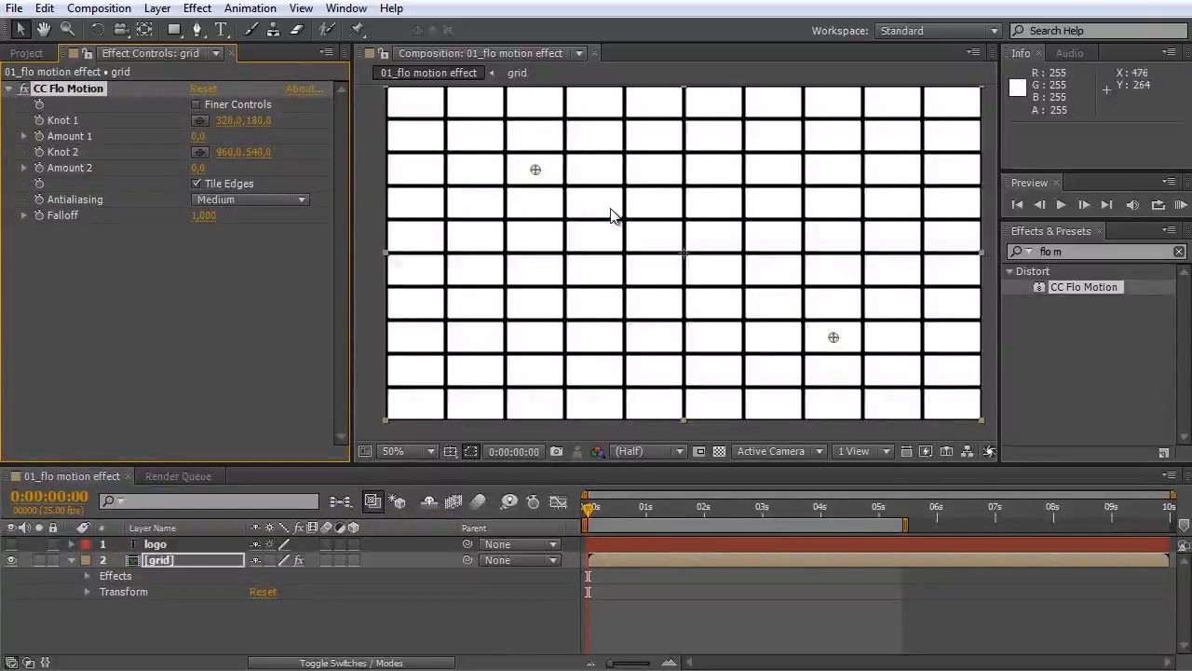
# Reposition the CC Flo Motion knots on the grid, with Knot 1 at about 312, 174 and Knot 2 at about 988, 538
pyautogui.moveTo(537, 174)
pyautogui.mouseDown()
pyautogui.moveTo(551, 165)
pyautogui.moveTo(530, 160)
pyautogui.moveTo(540, 162)
pyautogui.mouseUp()
pyautogui.moveTo(835, 343)
pyautogui.mouseDown()
pyautogui.moveTo(857, 333)
pyautogui.moveTo(848, 337)
pyautogui.mouseUp()
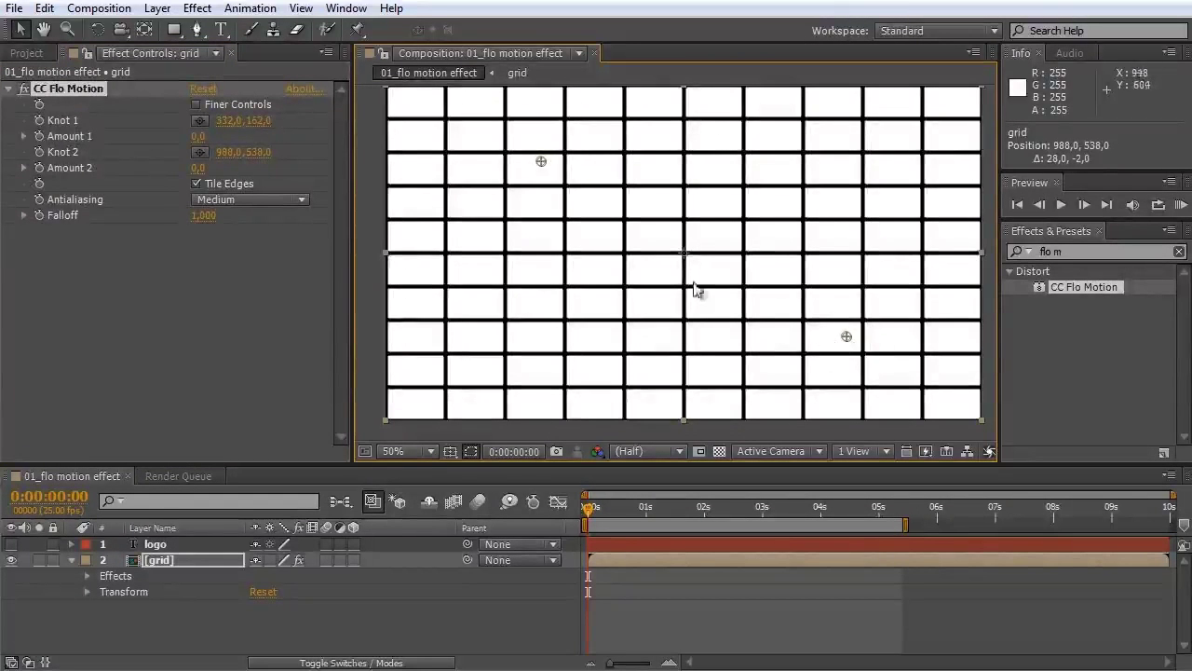
pyautogui.click(78, 152)
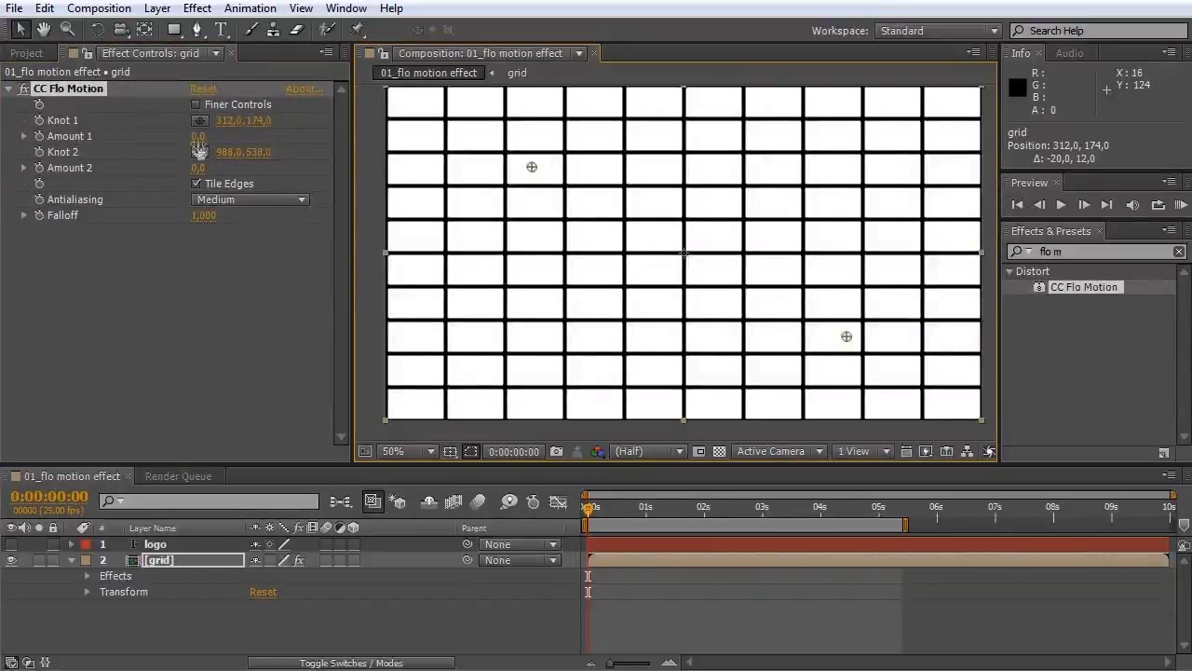
# Pinch the grid around both knots by setting Amount 1 to 34 and Amount 2 to 19
pyautogui.moveTo(198, 137); pyautogui.dragTo(217, 136)
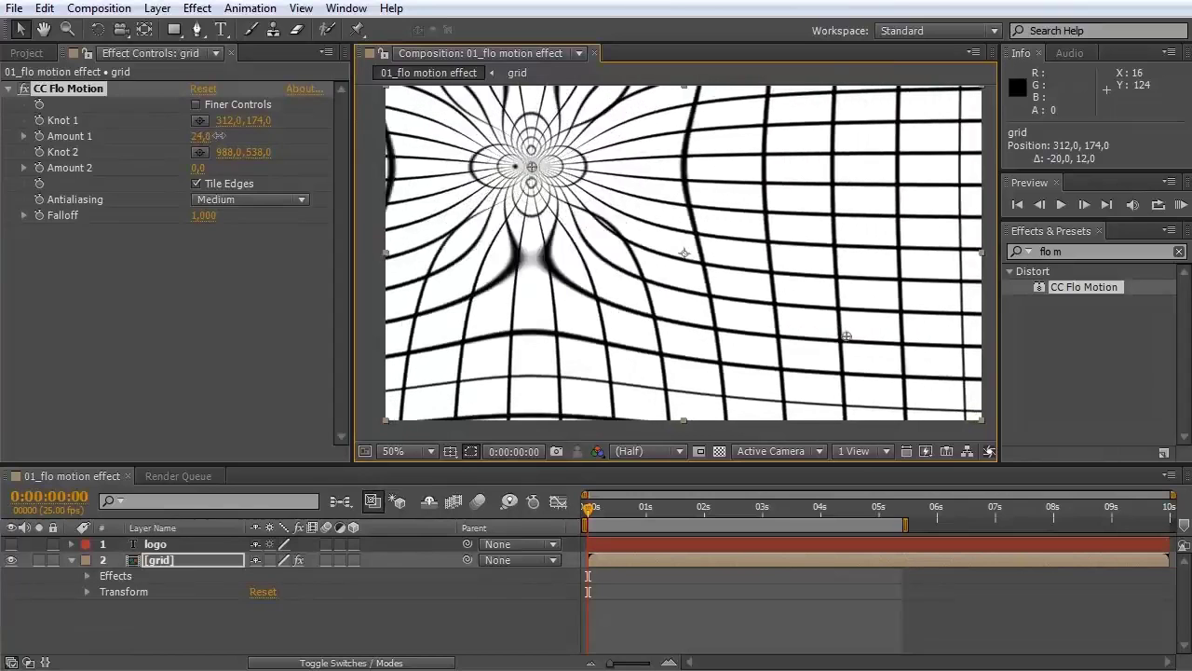
pyautogui.click(219, 136)
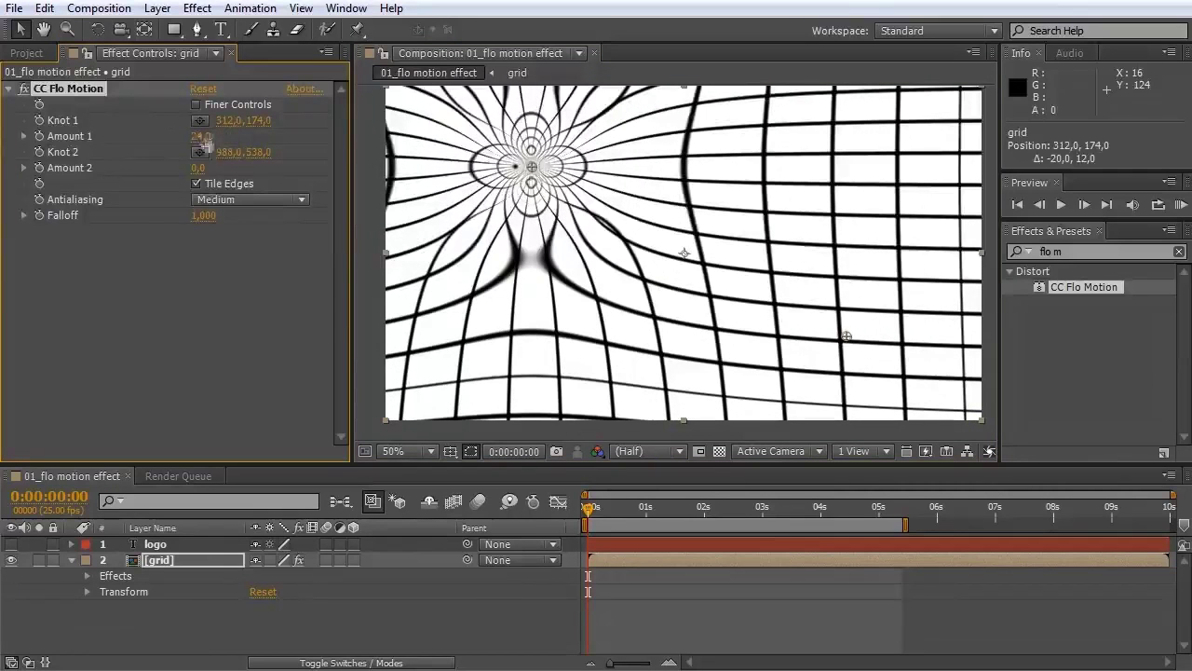
pyautogui.moveTo(205, 140); pyautogui.dragTo(215, 169)
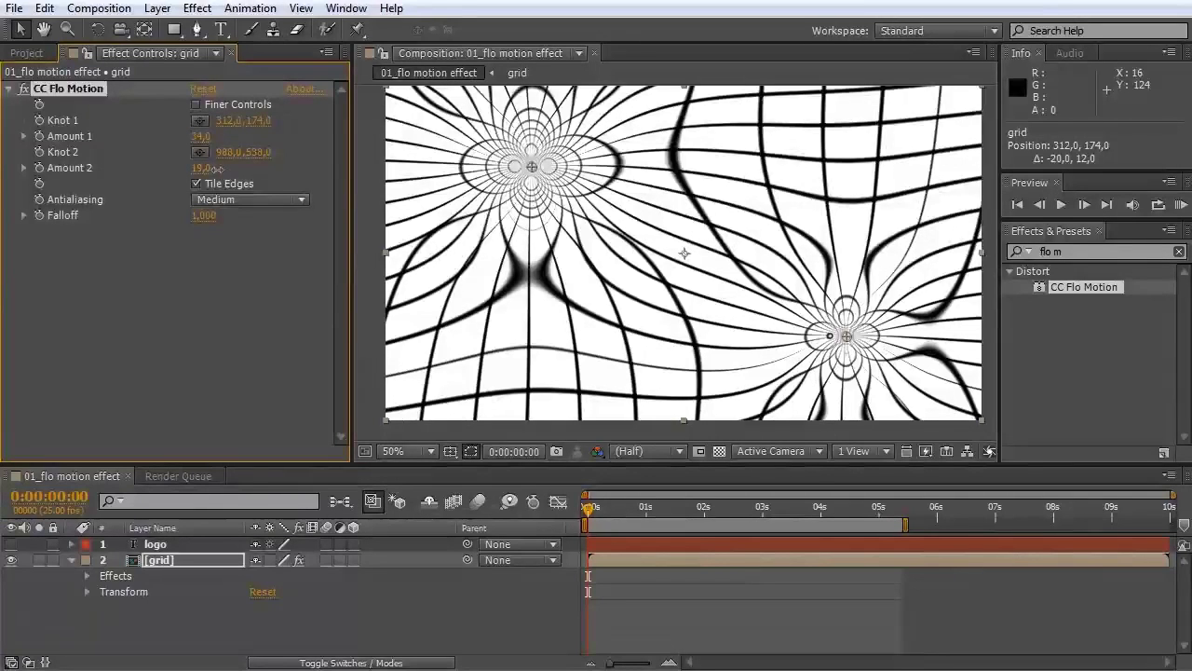
# Enable Finer Controls and adjust the distortion to Amount 1 of 88 and Amount 2 of 82
pyautogui.click(196, 105)
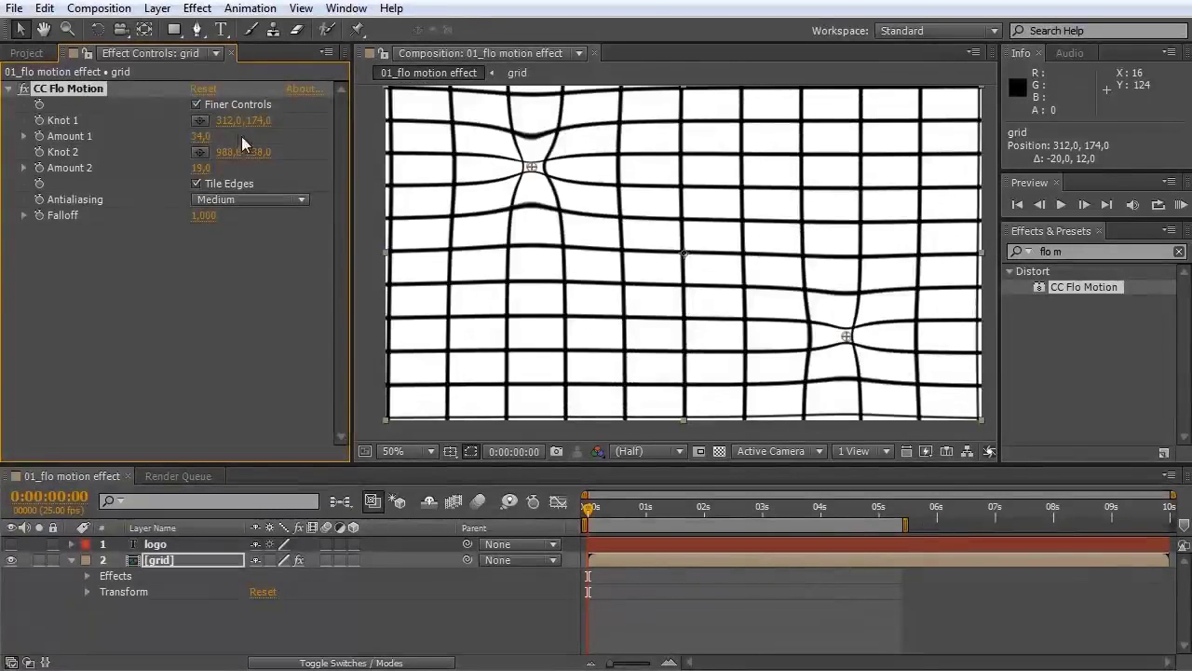
pyautogui.moveTo(202, 137); pyautogui.dragTo(275, 144)
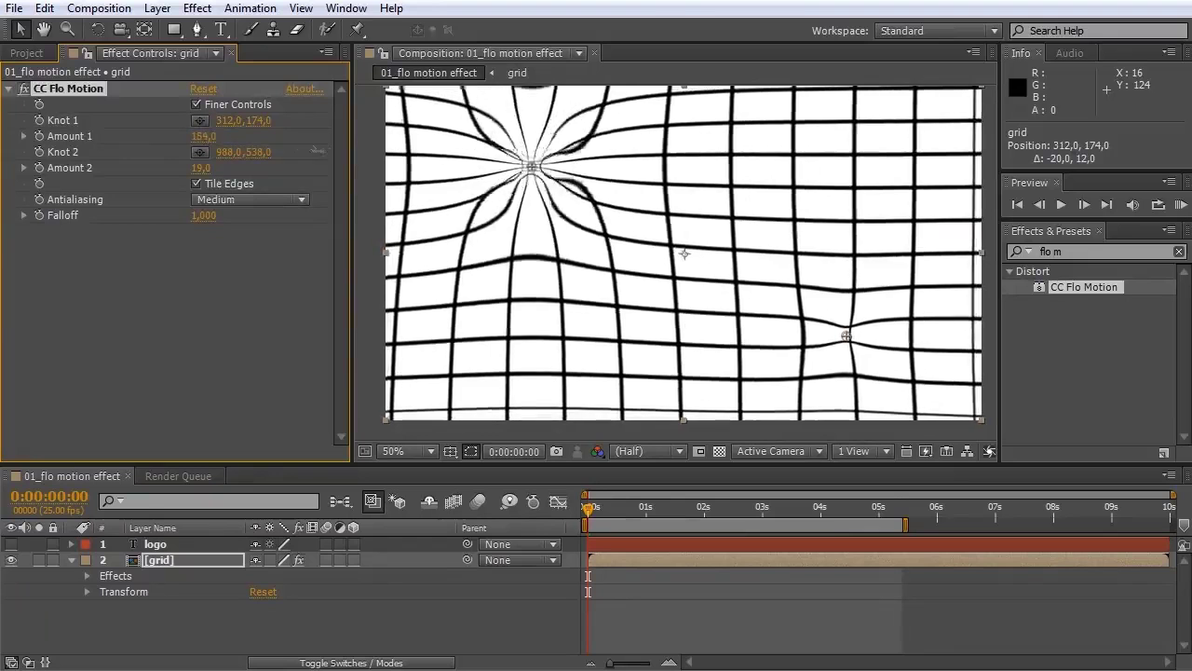
pyautogui.moveTo(355, 155); pyautogui.dragTo(365, 155)
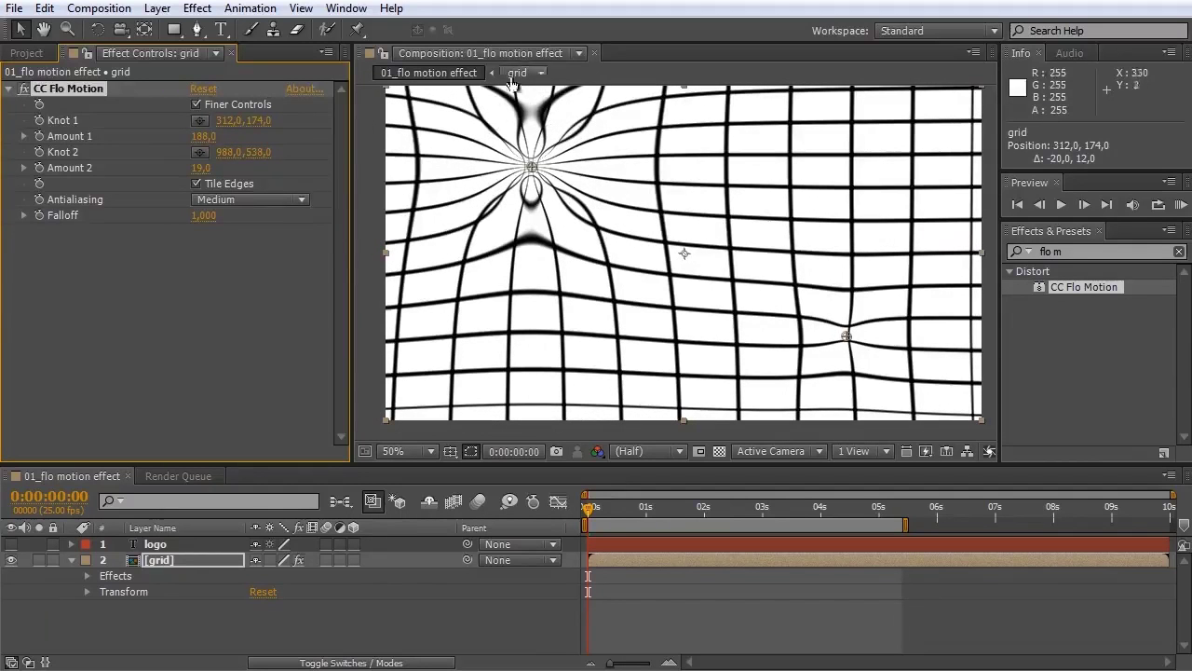
pyautogui.moveTo(199, 168); pyautogui.dragTo(268, 176)
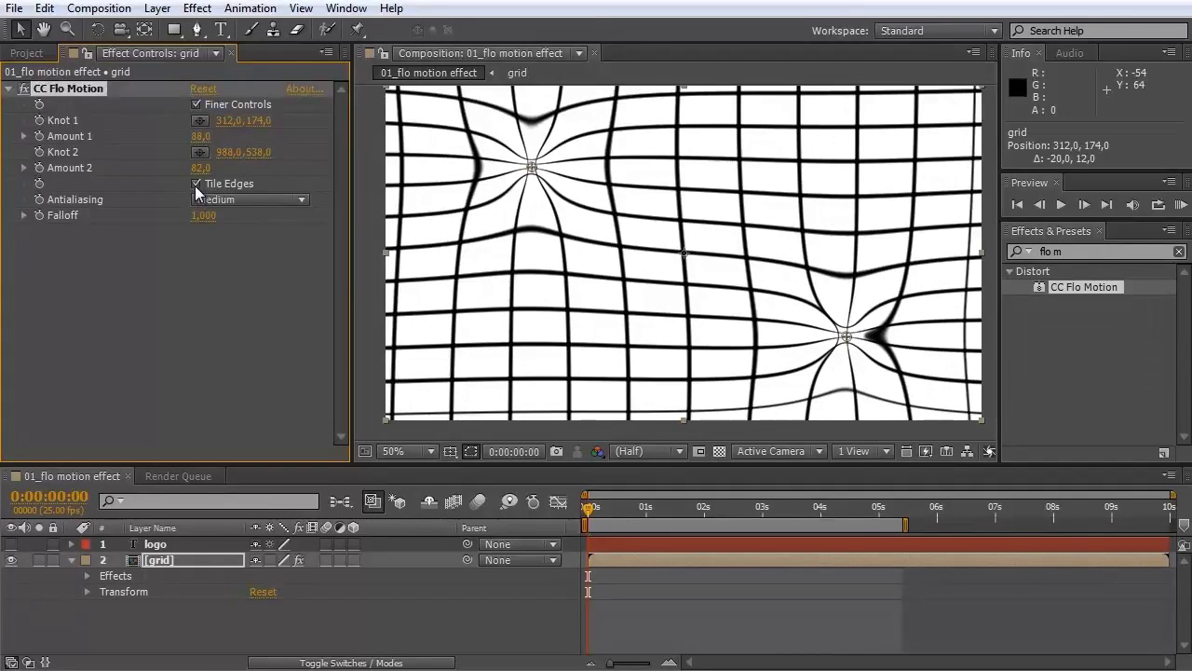
# Disable Tile Edges and set Amount 1 to 199 and Amount 2 to -146
pyautogui.click(196, 183)
pyautogui.moveTo(200, 136); pyautogui.dragTo(339, 167)
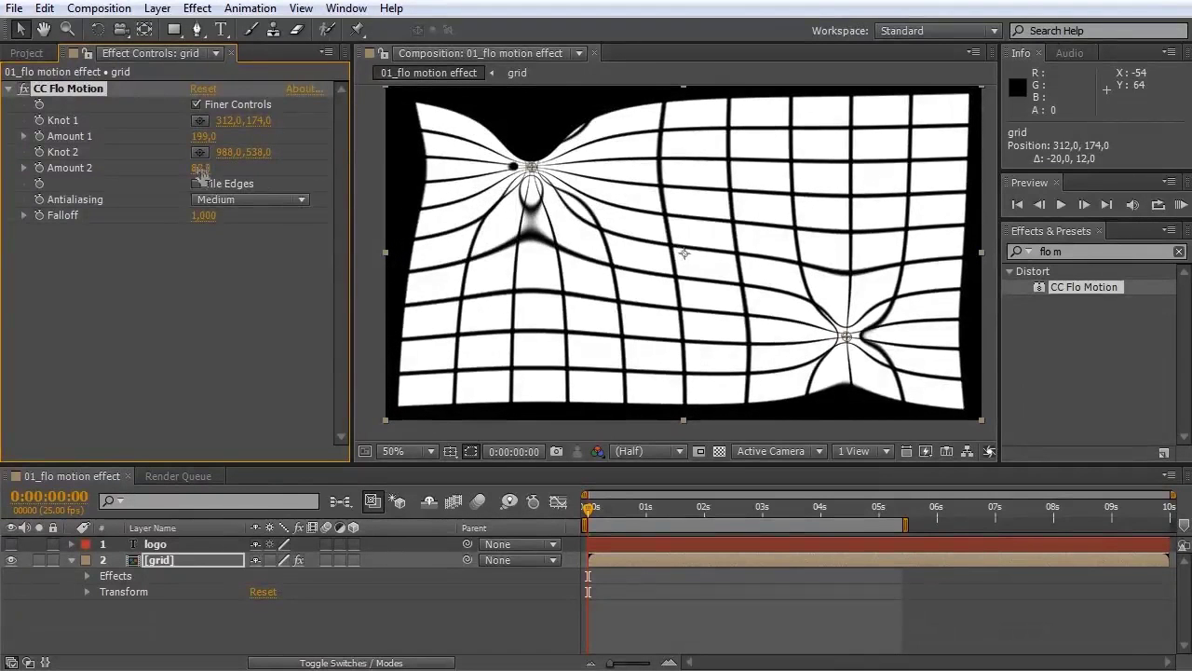
pyautogui.moveTo(202, 173); pyautogui.dragTo(327, 144)
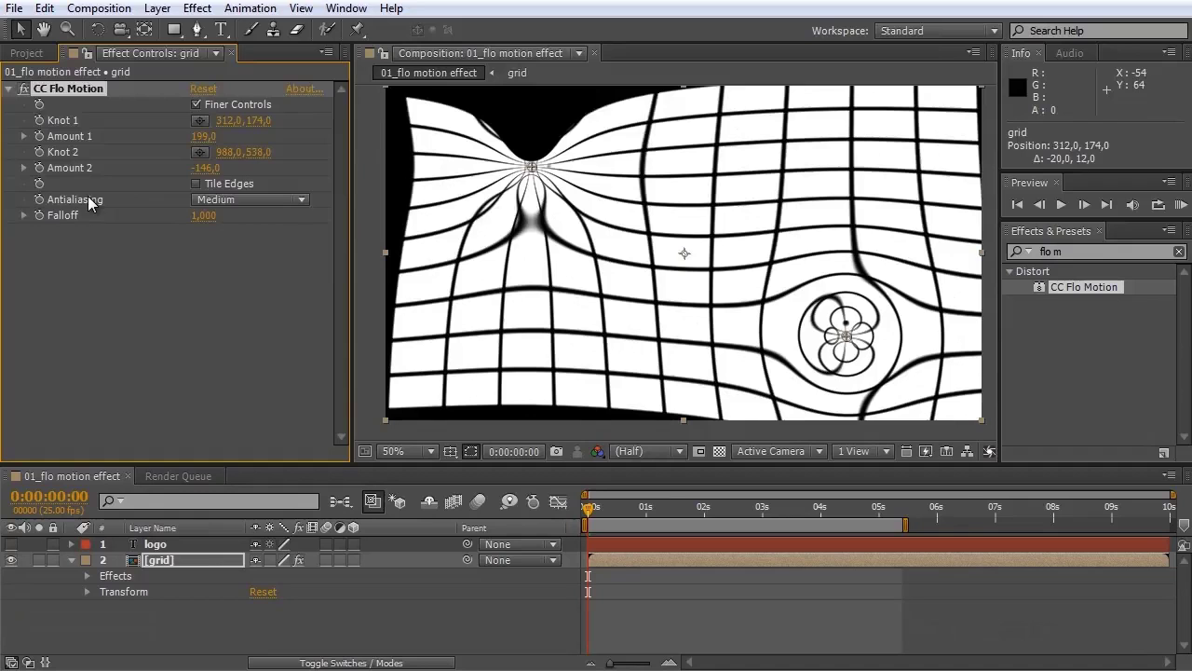
# Try the Low and Medium Antialiasing options on the distorted grid, ending with High
pyautogui.click(217, 202)
pyautogui.click(231, 220)
pyautogui.click(241, 198)
pyautogui.click(233, 237)
pyautogui.click(232, 200)
pyautogui.click(232, 255)
# Turn off Finer Controls, turn Tile Edges back on and set Amount 1 to 213
pyautogui.click(196, 105)
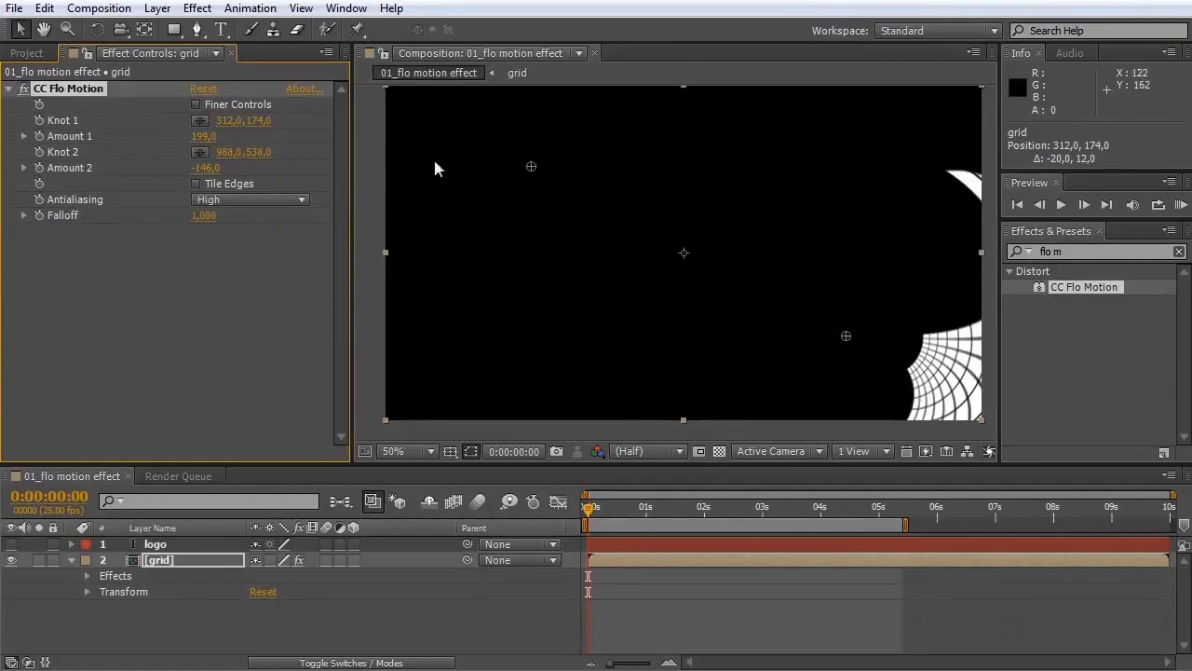
pyautogui.click(196, 184)
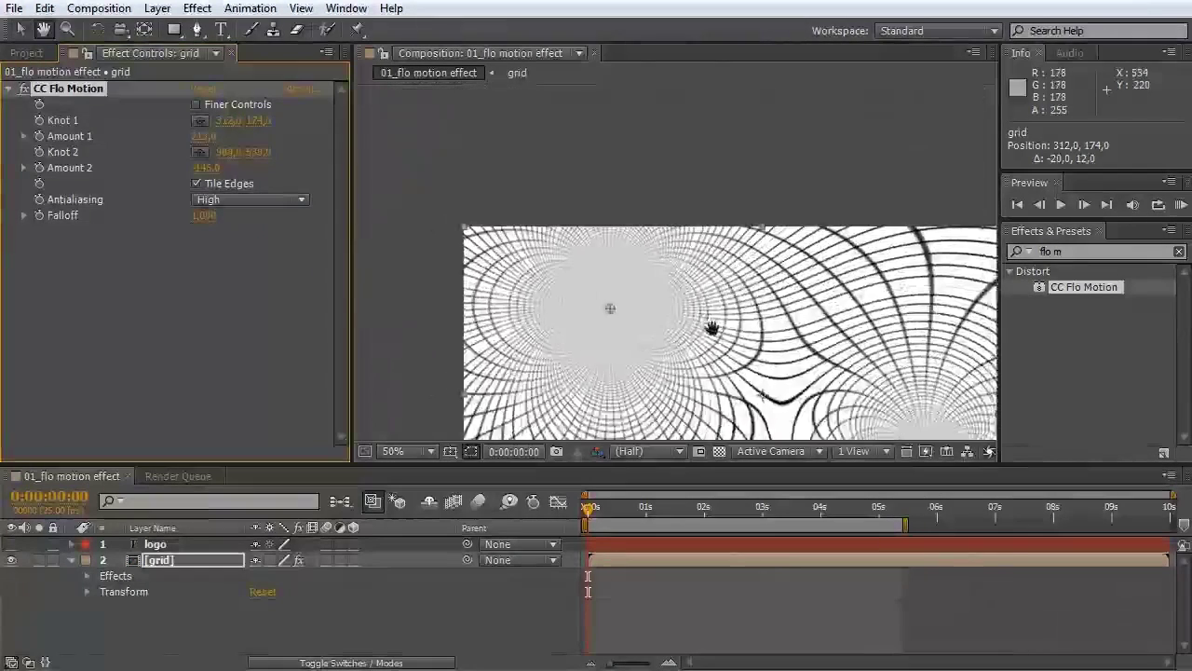
# Compare the Low, Medium and High Antialiasing options close up at Knot 1, ending with Low
pyautogui.press('h')
pyautogui.moveTo(650, 367); pyautogui.dragTo(750, 283)
pyautogui.scroll(1, 671, 304)
pyautogui.press('v')
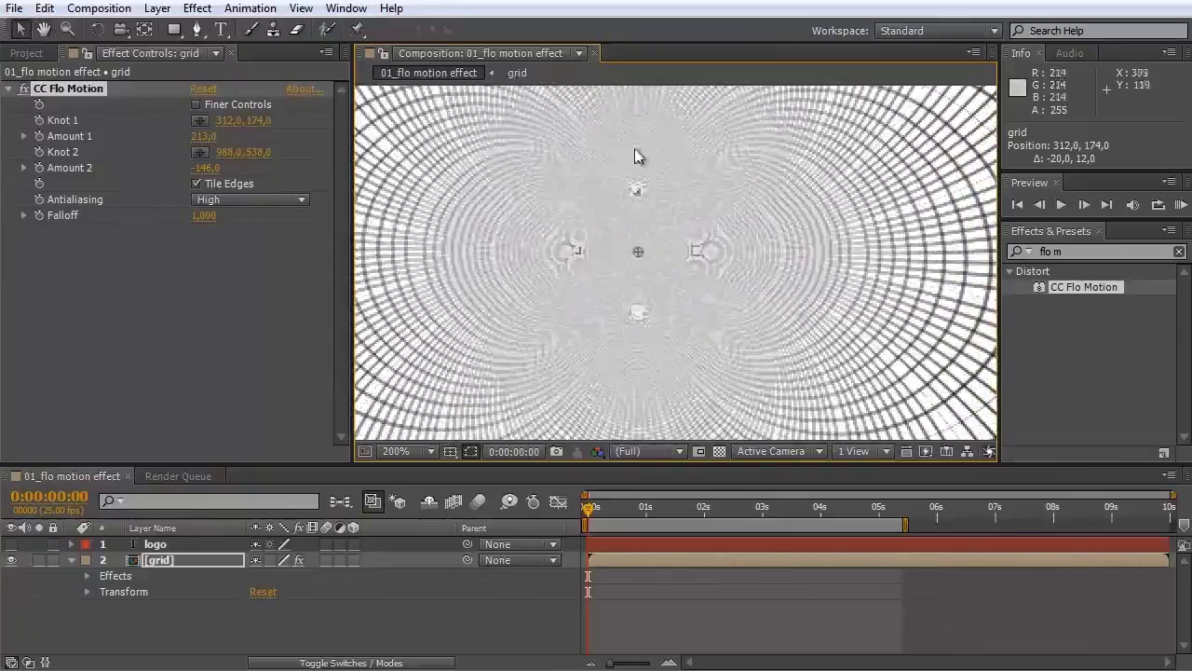
pyautogui.click(263, 196)
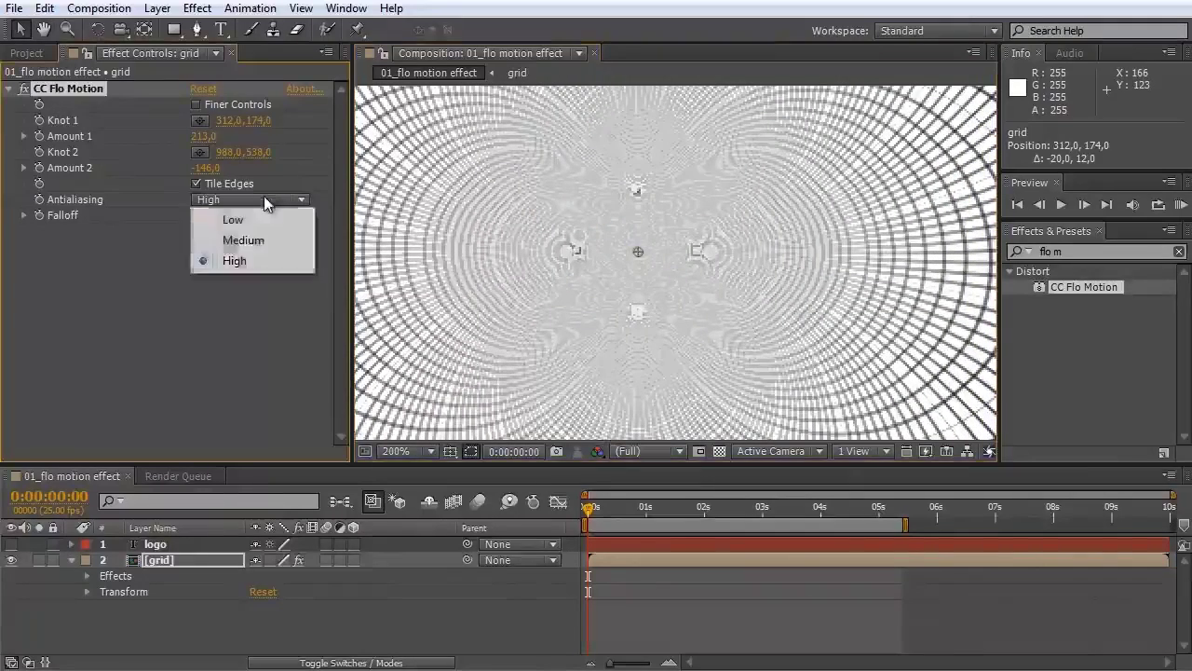
pyautogui.click(270, 219)
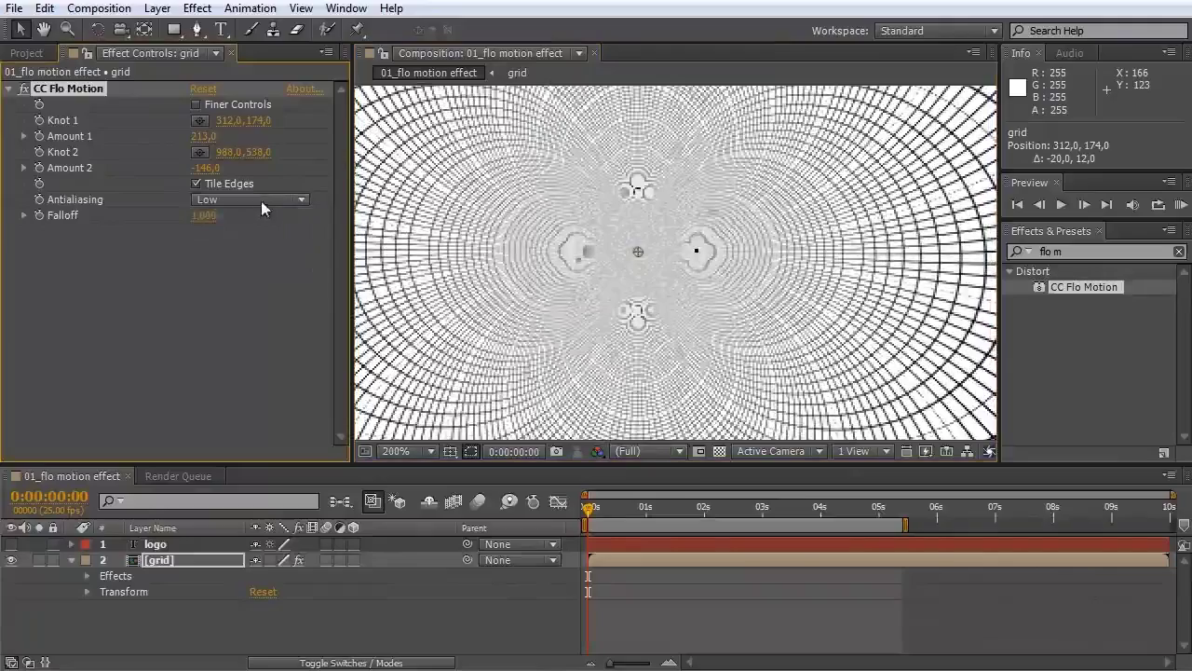
pyautogui.click(261, 200)
pyautogui.click(263, 240)
pyautogui.click(263, 200)
pyautogui.click(268, 260)
pyautogui.click(263, 199)
pyautogui.click(233, 220)
# Set Falloff to 0.2, then bring Amount 1 to 17 and Amount 2 to 0
pyautogui.scroll(-3, 807, 325)
pyautogui.moveTo(807, 325); pyautogui.dragTo(674, 240)
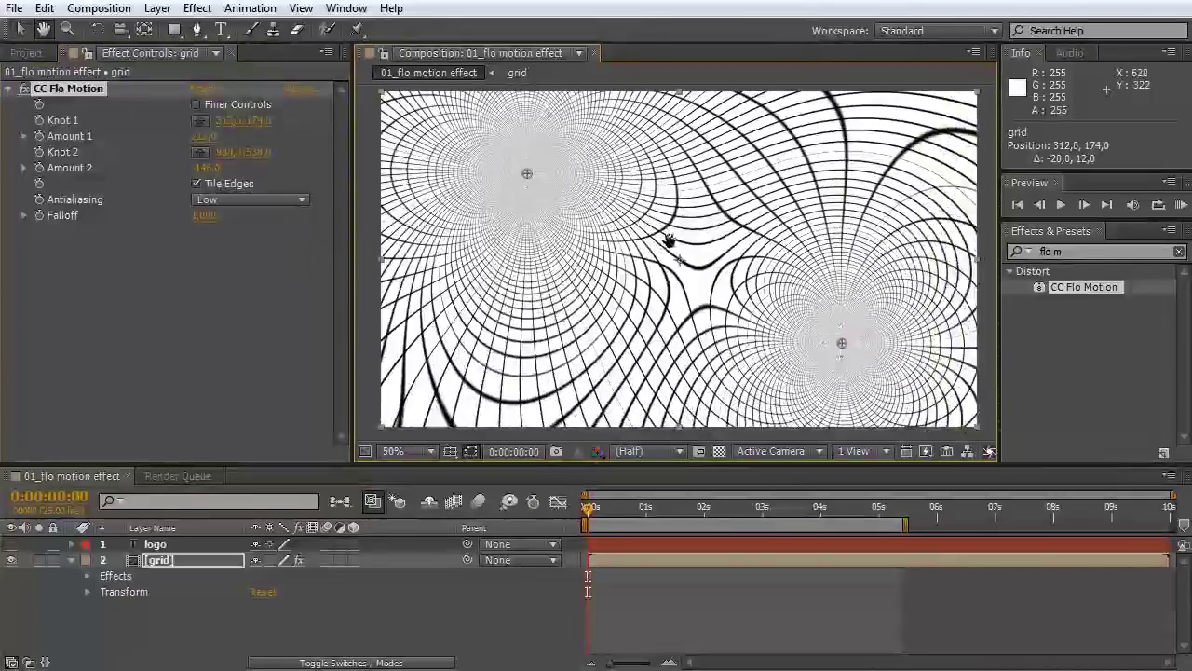
pyautogui.click(102, 333)
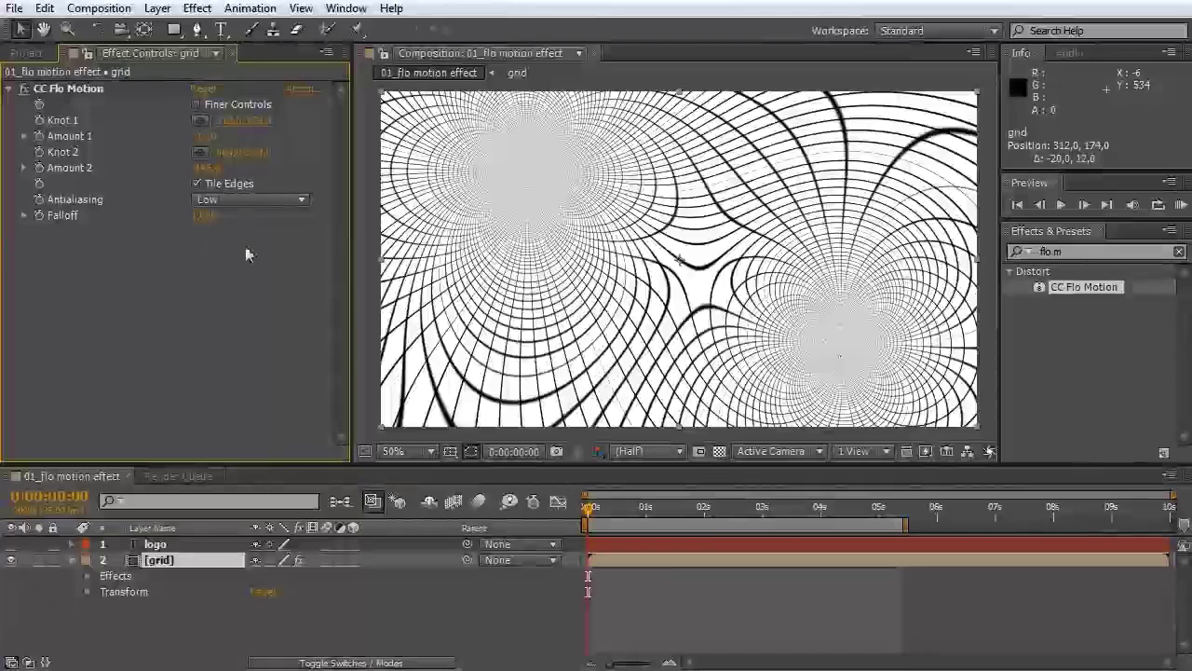
pyautogui.click(205, 215)
pyautogui.write('0,0')
pyautogui.press('Return')
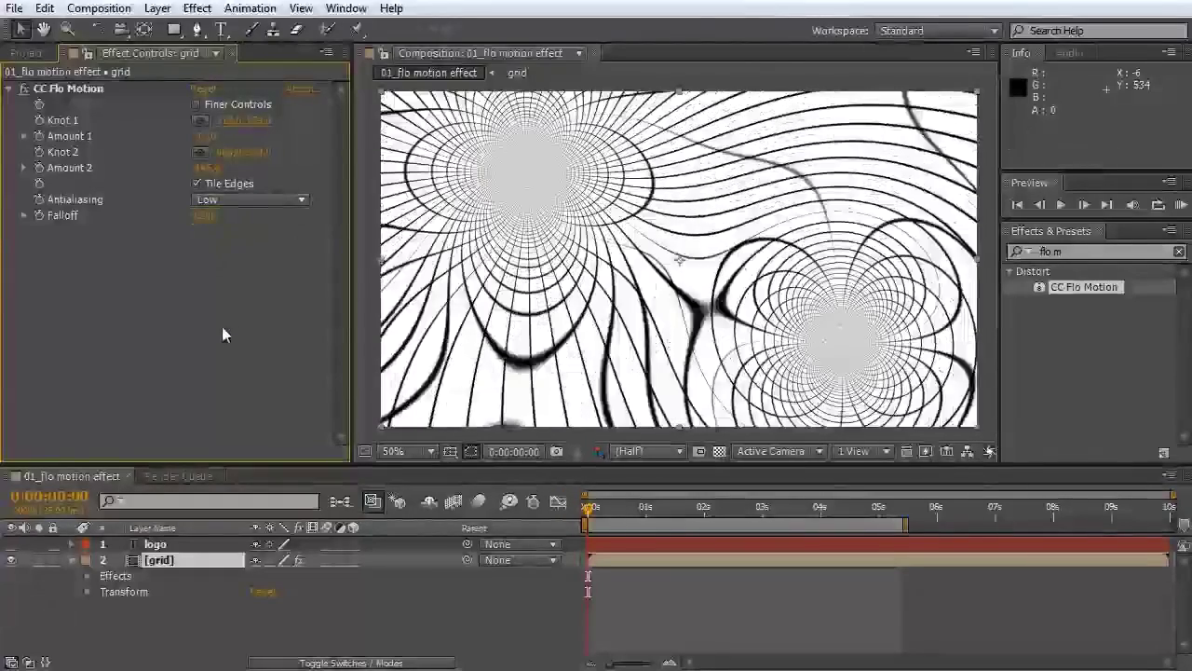
pyautogui.moveTo(199, 136); pyautogui.dragTo(78, 199)
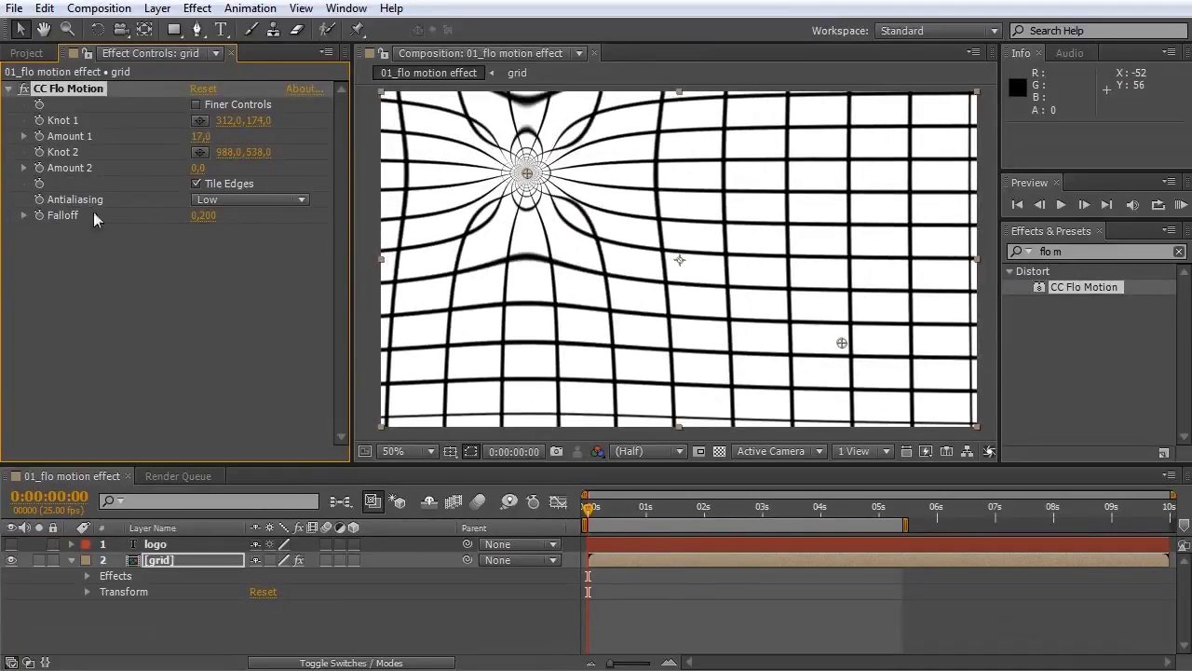
# Set Falloff to 1.5 and lower Amount 1 to 5 for a softer, wider pinch
pyautogui.click(202, 216)
pyautogui.write('1,5')
pyautogui.click(221, 381)
pyautogui.moveTo(199, 136)
pyautogui.mouseDown()
pyautogui.moveTo(170, 144)
pyautogui.moveTo(229, 150)
pyautogui.moveTo(191, 152)
pyautogui.mouseUp()
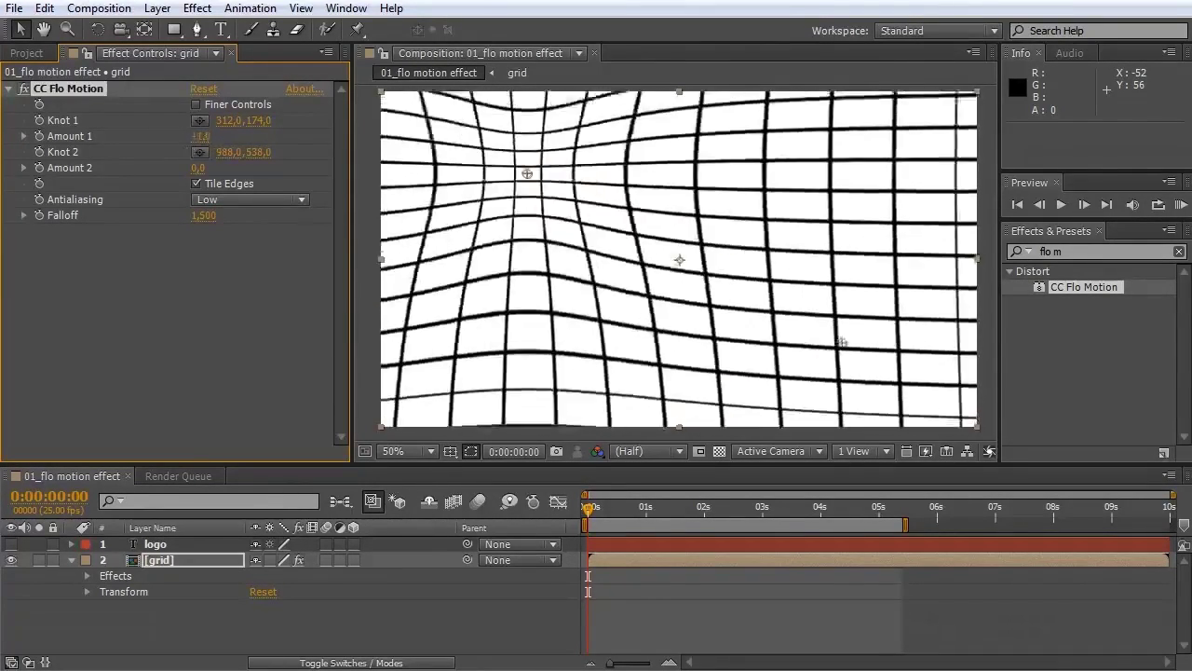
pyautogui.moveTo(239, 158); pyautogui.dragTo(224, 159)
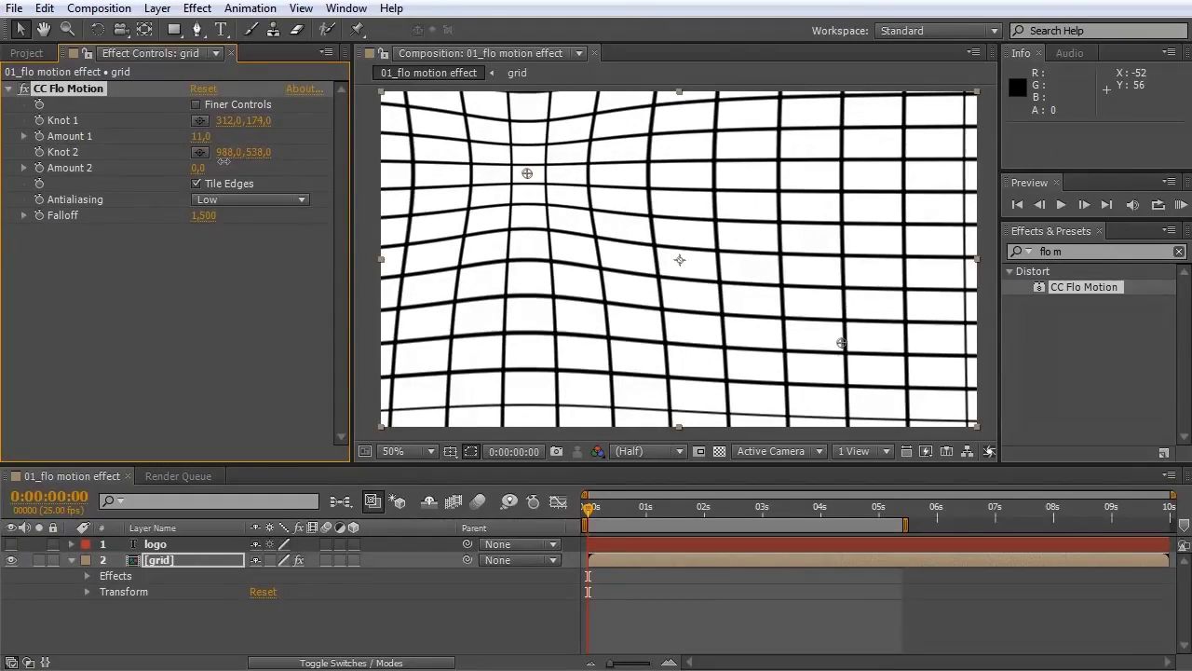
pyautogui.moveTo(223, 161); pyautogui.dragTo(217, 161)
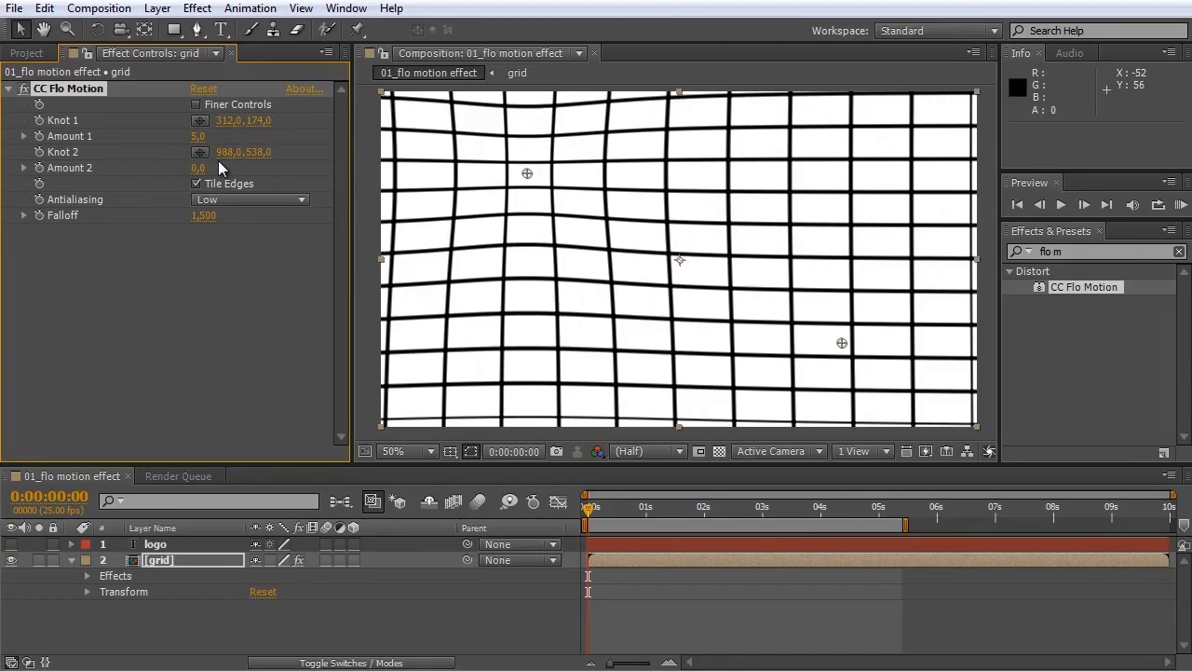
# Reset the CC Flo Motion effect on the grid layer to its default settings
pyautogui.click(203, 89)
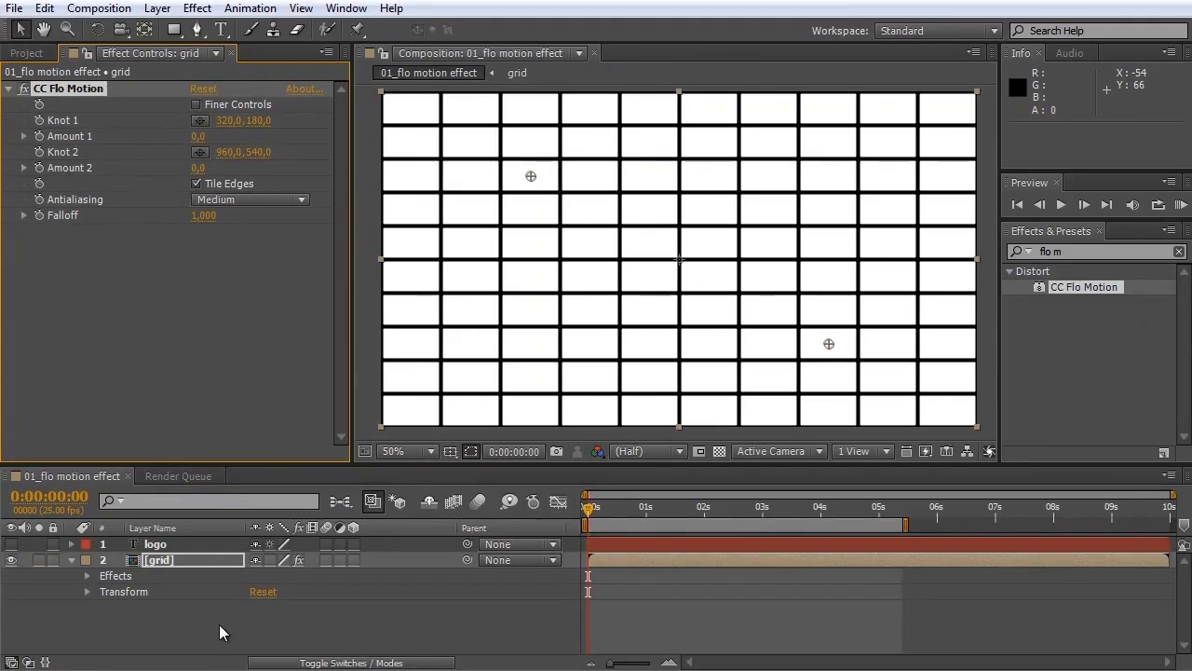
# Turn on the visibility of the logo text layer above the grid, leaving no layer selected
pyautogui.click(176, 546)
pyautogui.click(11, 545)
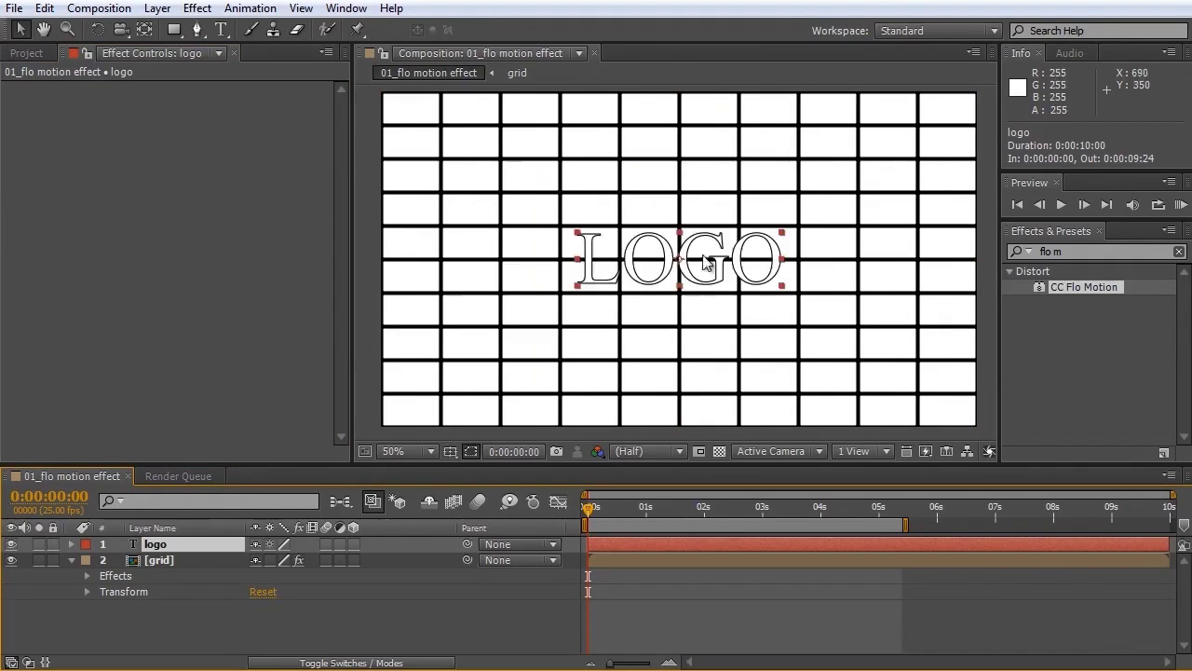
pyautogui.press(',')
pyautogui.press('.')
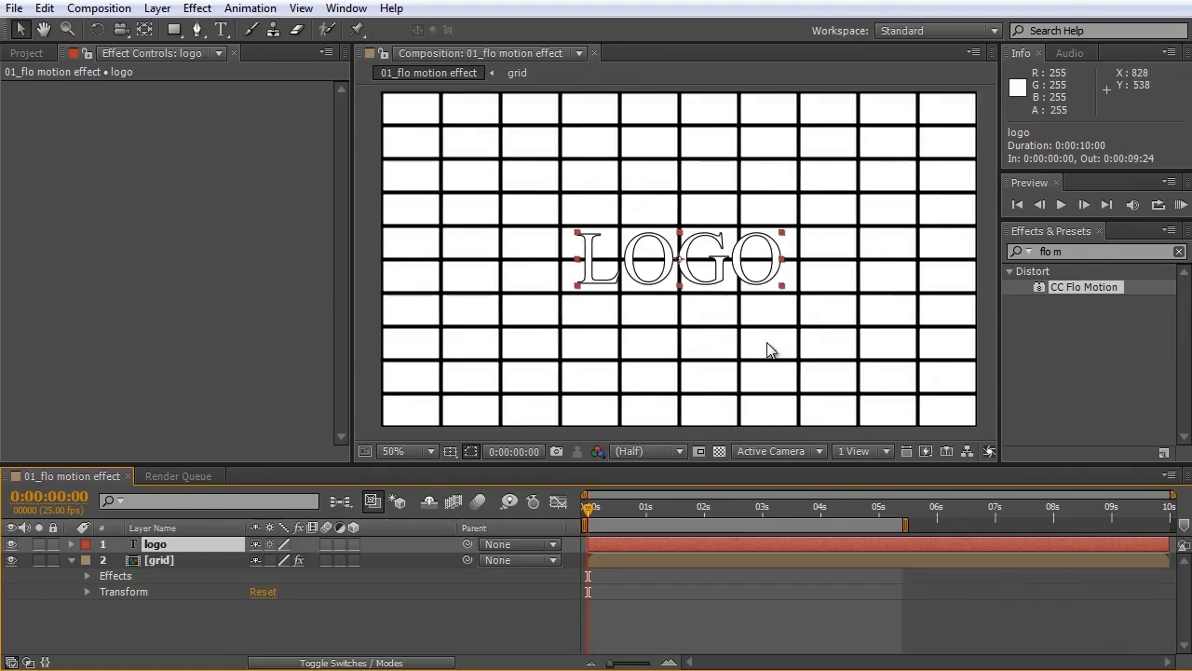
pyautogui.click(238, 618)
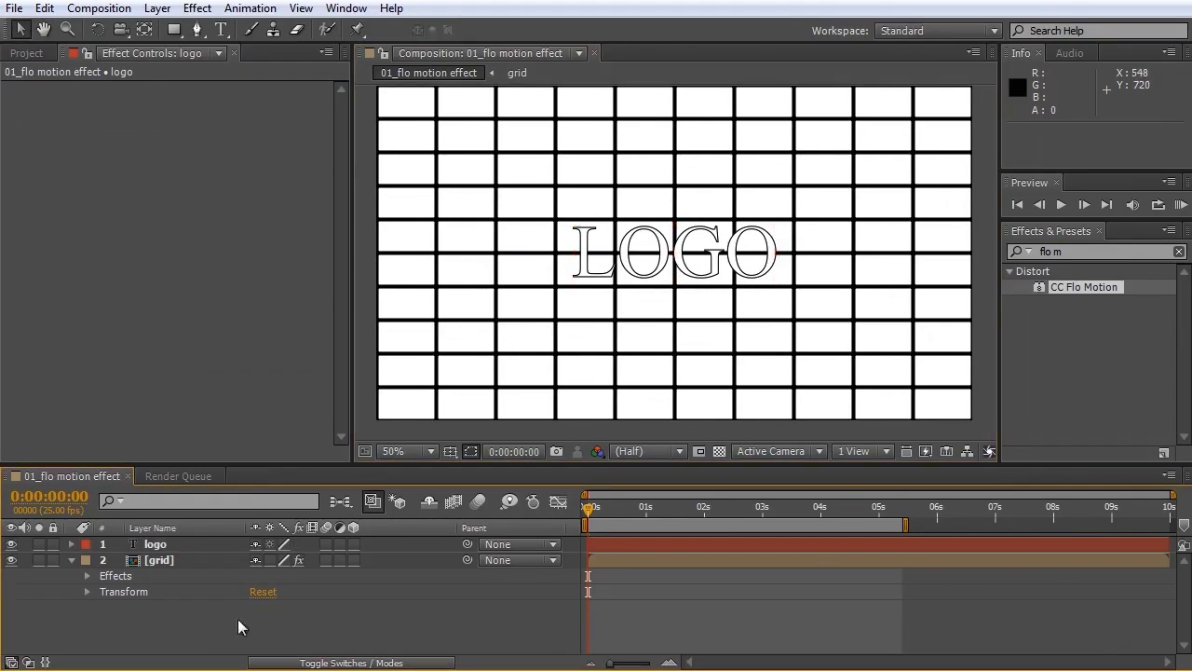
# Expand the grid layer's CC Flo Motion parameters and the logo layer's Transform properties in an enlarged timeline
pyautogui.click(87, 575)
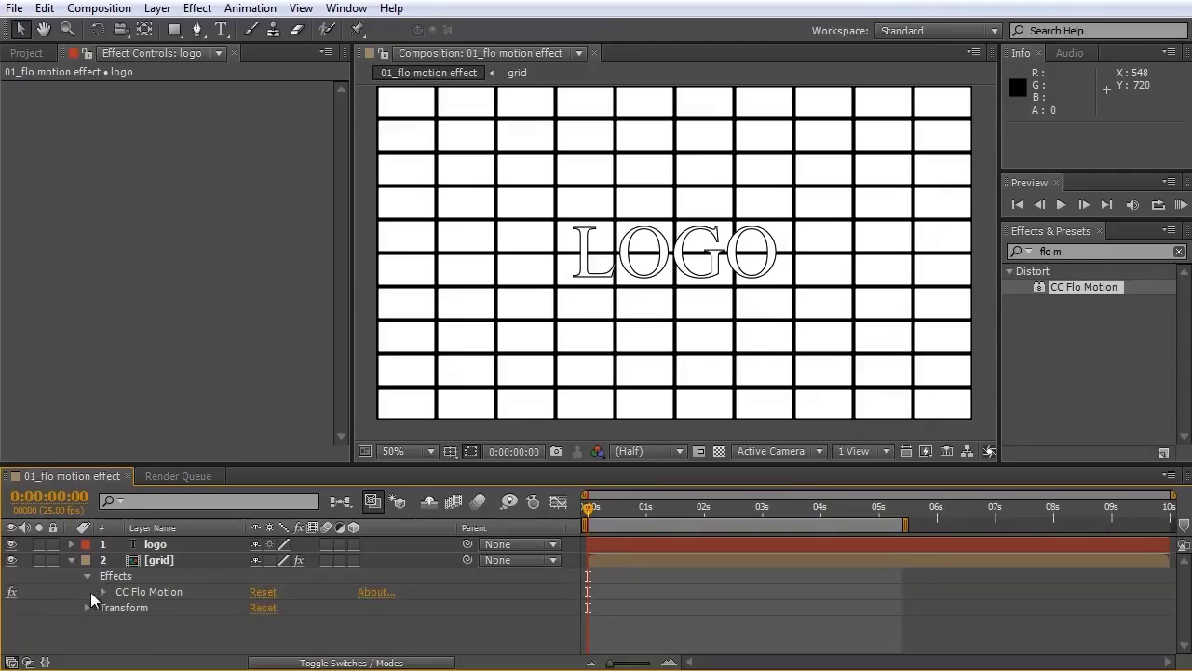
pyautogui.click(102, 591)
pyautogui.moveTo(140, 459); pyautogui.dragTo(156, 337)
pyautogui.click(72, 418)
pyautogui.click(87, 450)
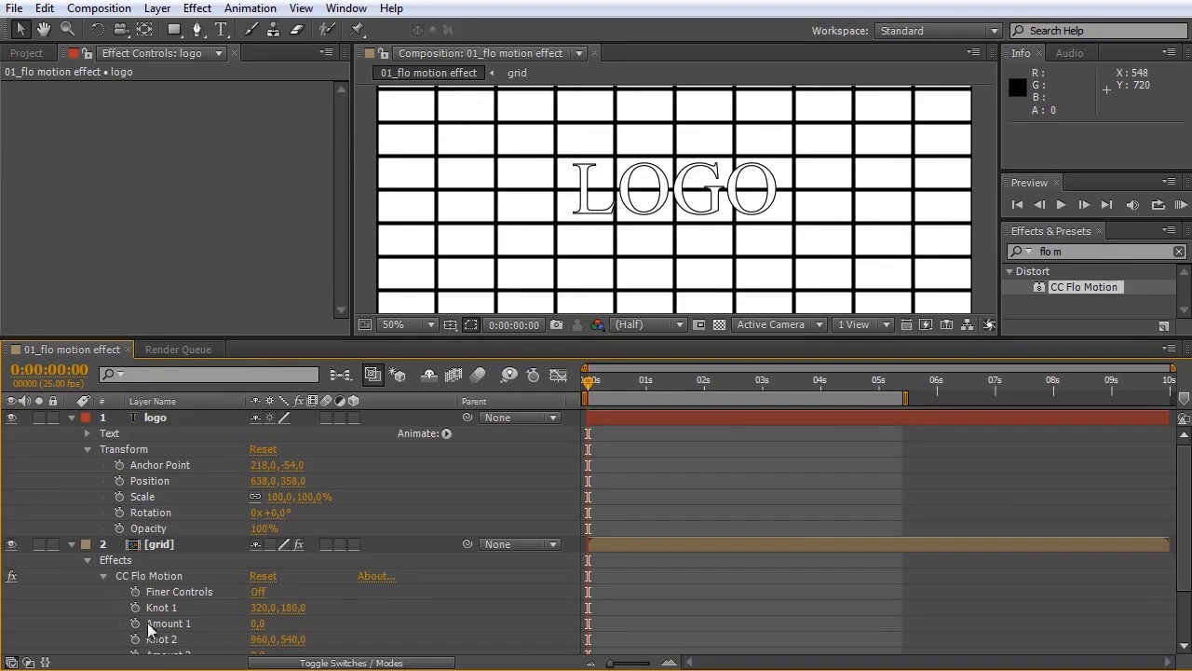
# Link the grid's CC Flo Motion Knot 1 to the logo layer's Position with a pick-whip expression
pyautogui.click(138, 609)
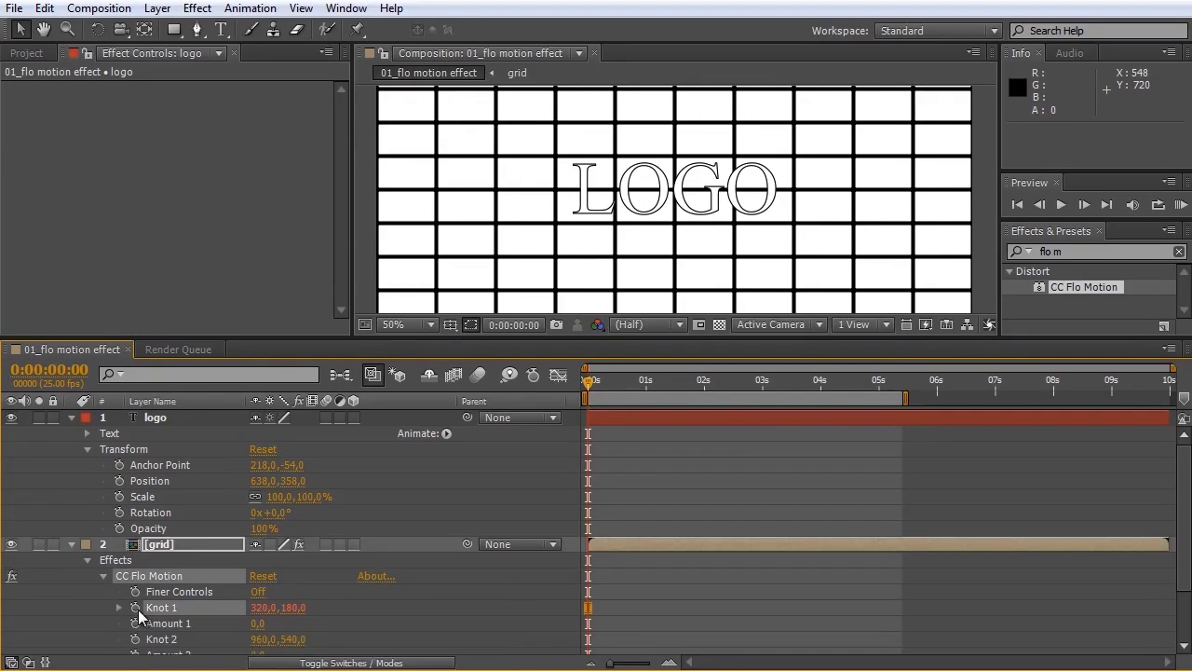
pyautogui.keyDown('alt'); pyautogui.click(136, 608); pyautogui.keyUp('alt')
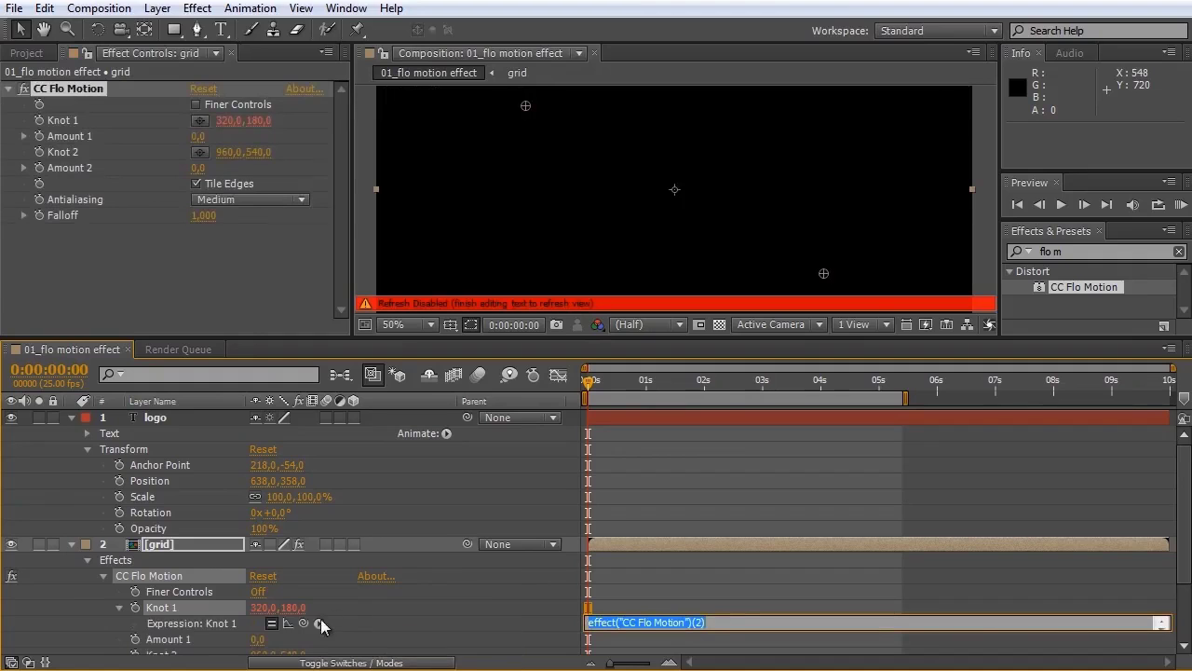
pyautogui.moveTo(304, 623); pyautogui.dragTo(147, 483)
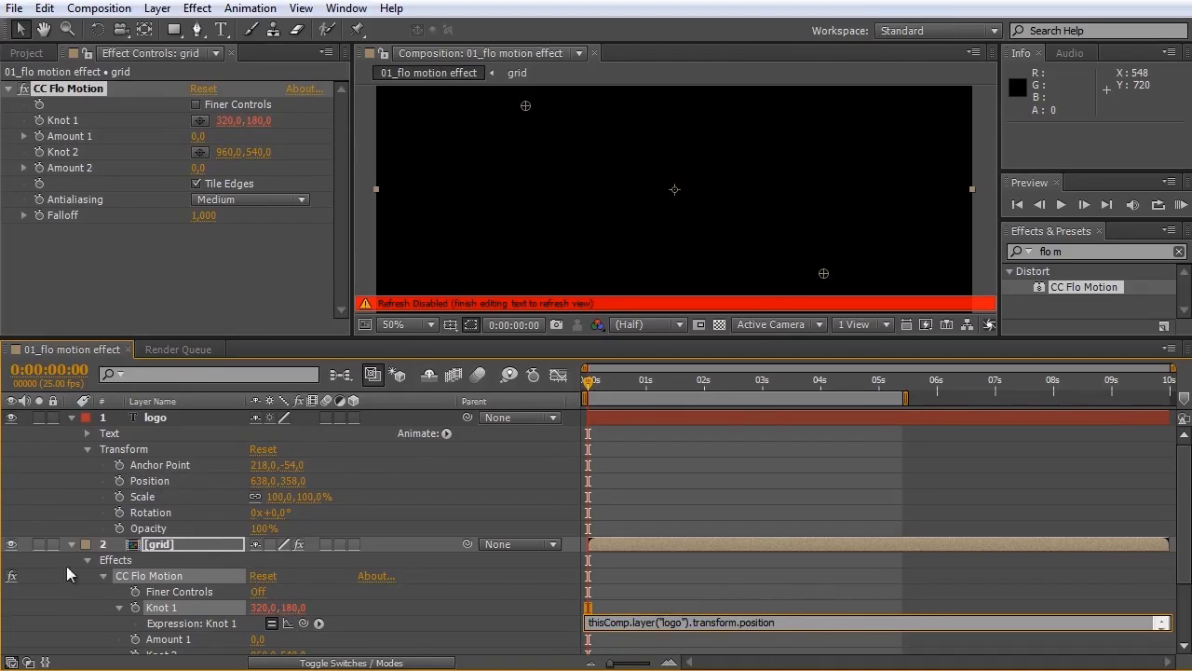
pyautogui.click(782, 566)
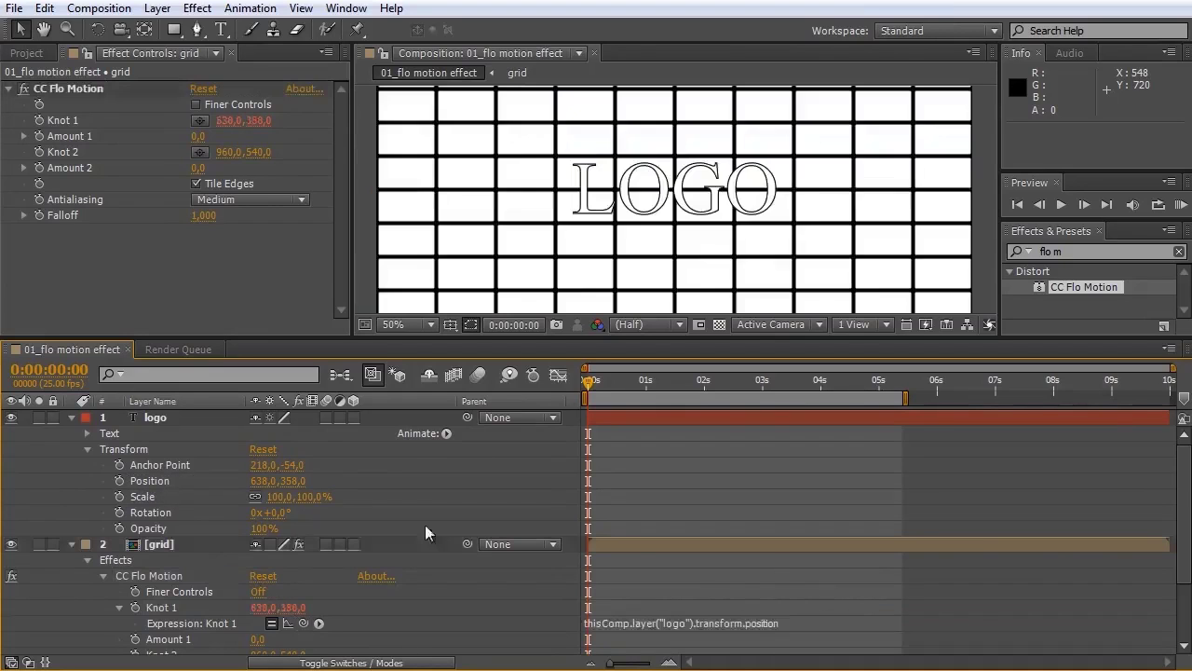
# Set the grid's CC Flo Motion Amount 1 to 6 and Falloff to 1.45
pyautogui.click(71, 544)
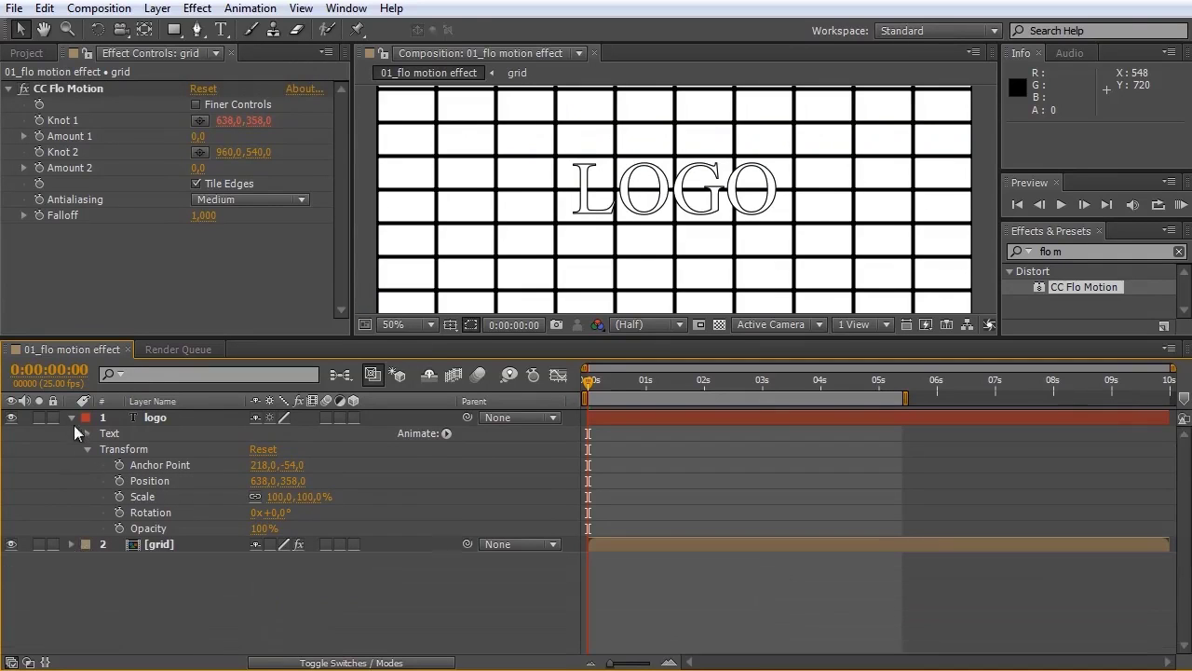
pyautogui.click(71, 544)
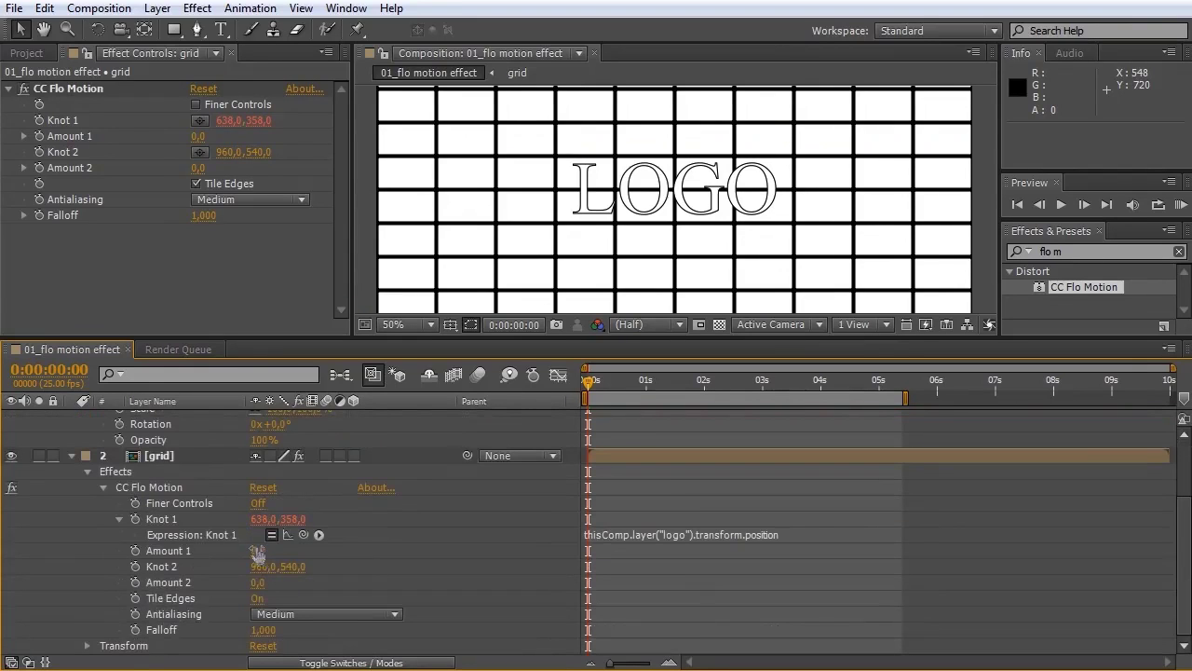
pyautogui.moveTo(259, 551); pyautogui.dragTo(268, 559)
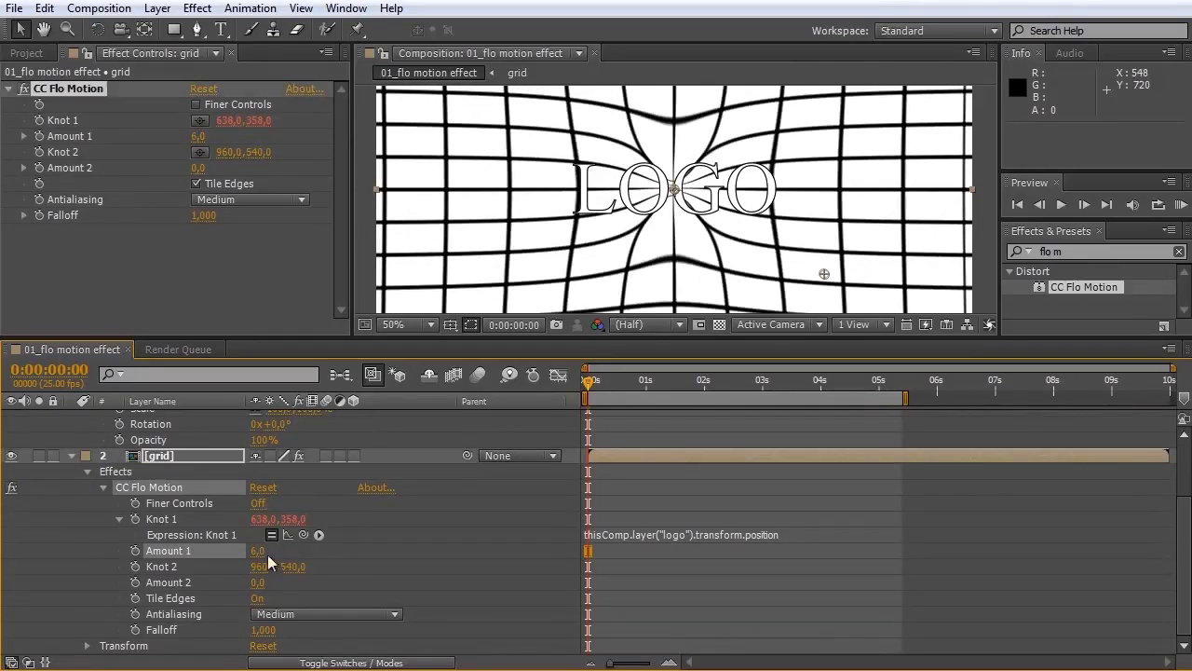
pyautogui.moveTo(262, 630); pyautogui.dragTo(315, 637)
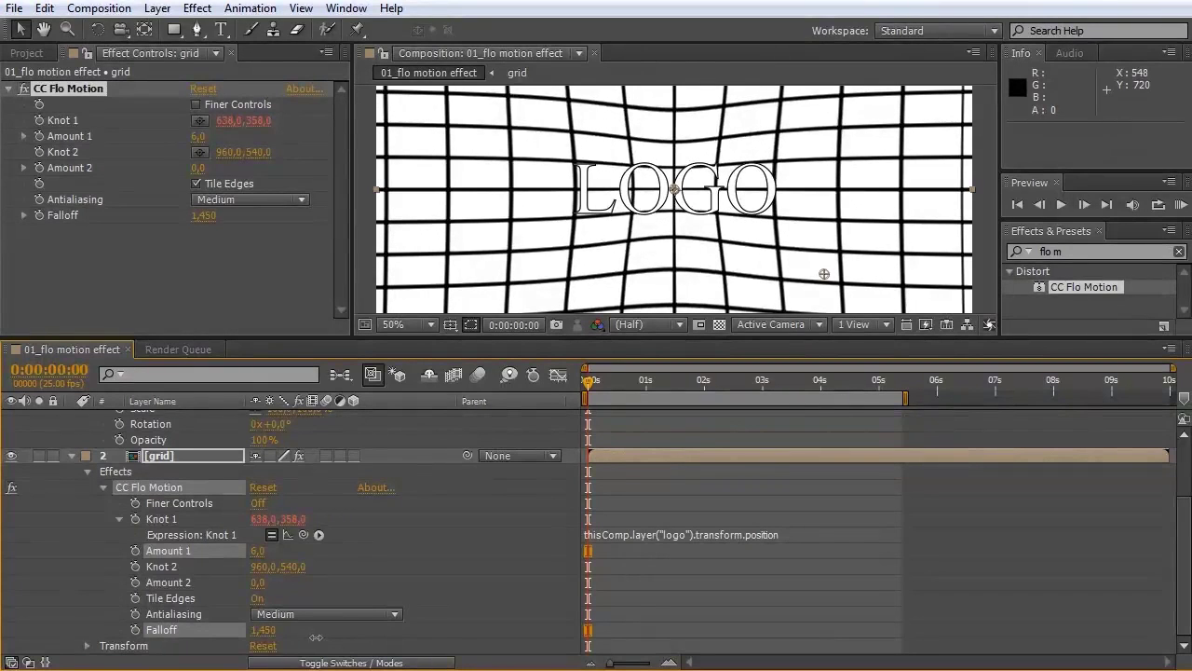
# Move the logo text around the composition to test the linked distortion, leaving it at about 812, 342
pyautogui.press(',')
pyautogui.press(',')
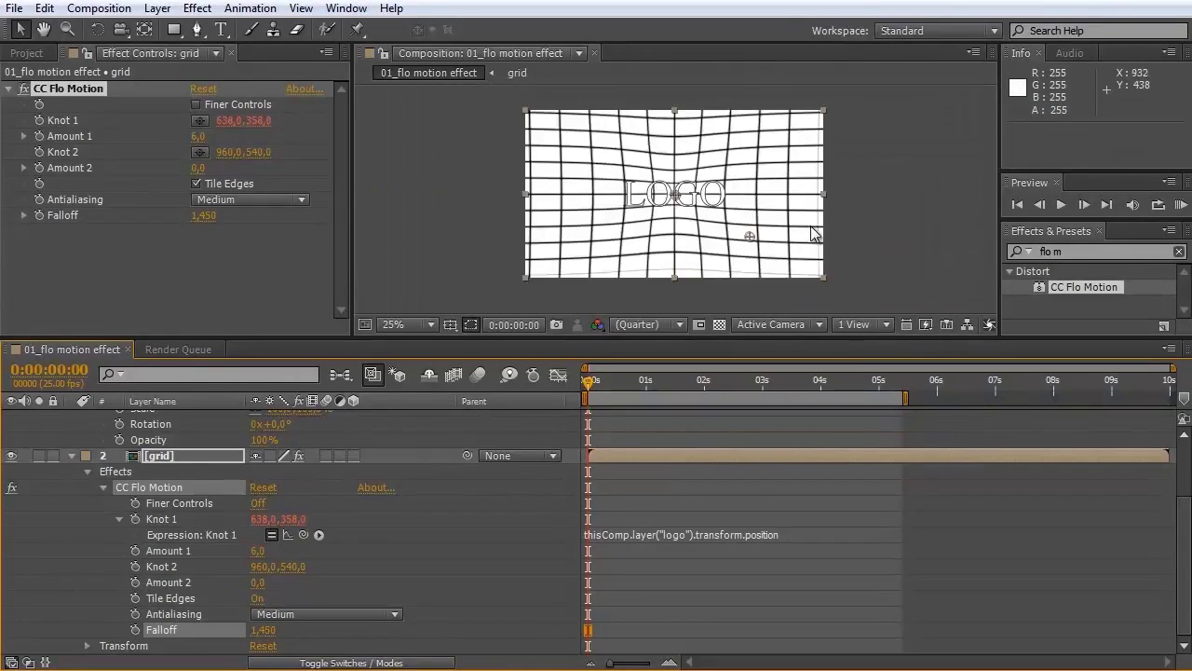
pyautogui.click(72, 455)
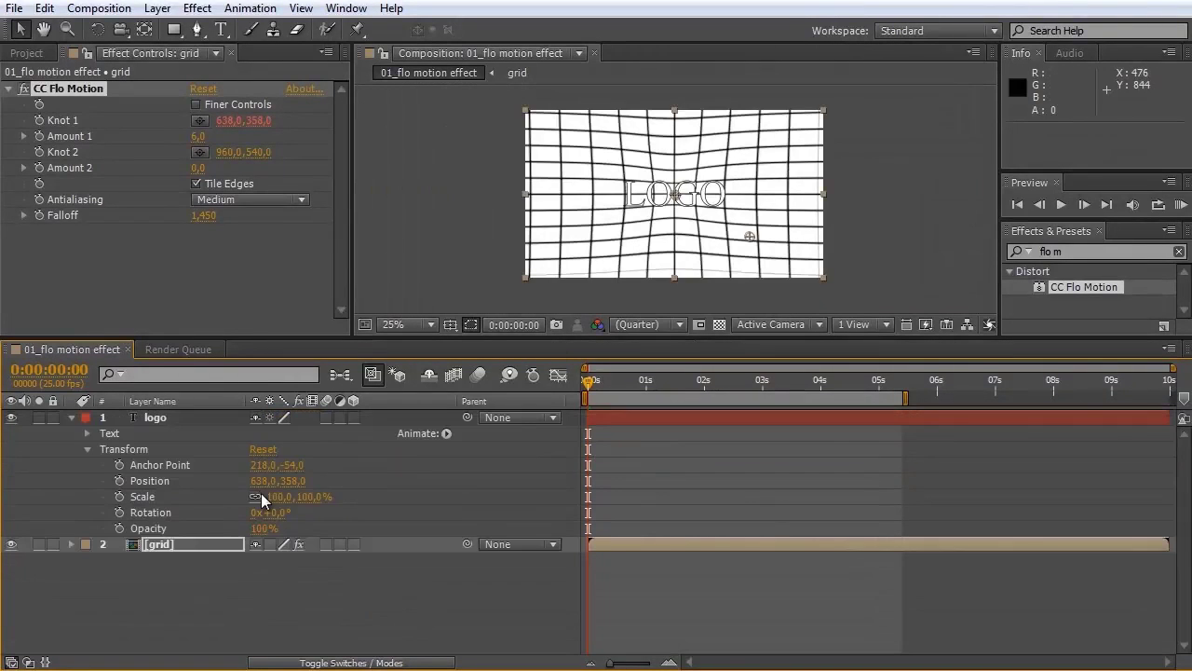
pyautogui.click(188, 418)
pyautogui.moveTo(693, 215); pyautogui.dragTo(740, 207)
pyautogui.press('.')
pyautogui.moveTo(740, 335); pyautogui.dragTo(740, 521)
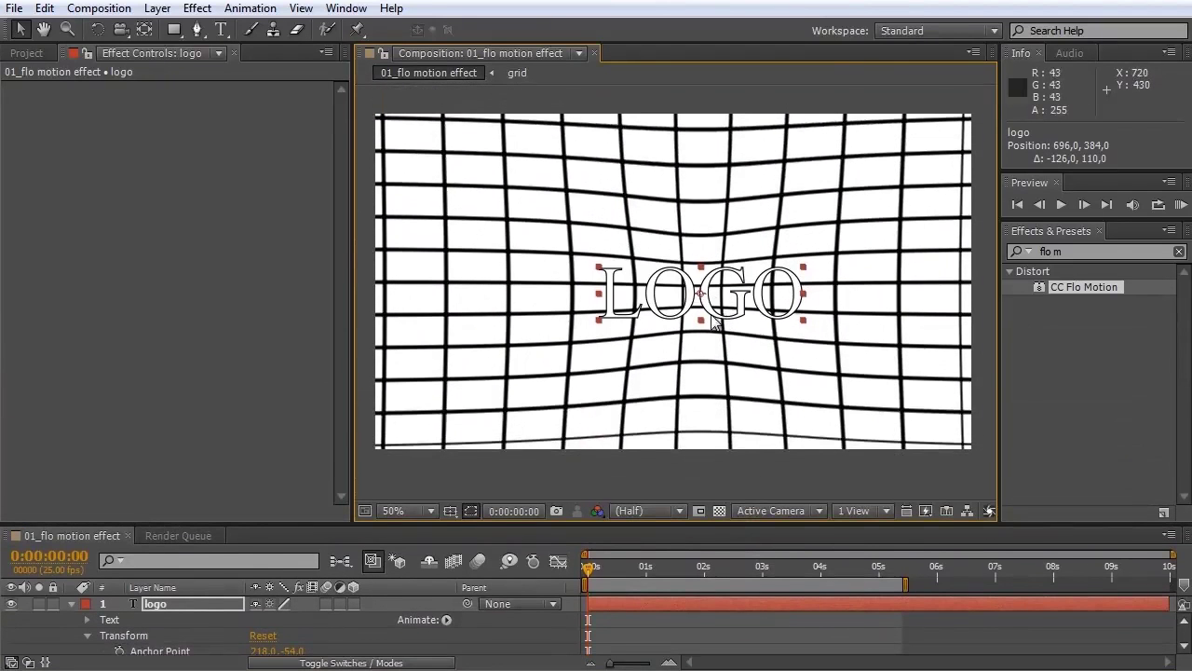
pyautogui.moveTo(714, 320); pyautogui.dragTo(276, 307)
pyautogui.moveTo(585, 328); pyautogui.dragTo(778, 297)
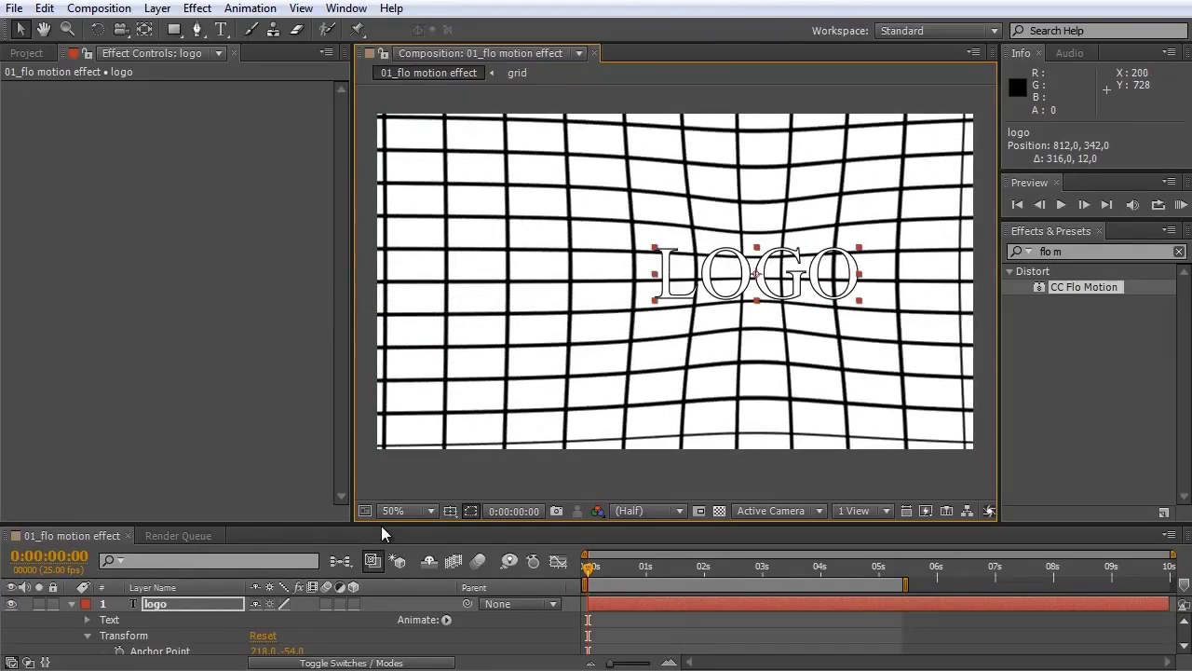
pyautogui.moveTo(381, 525); pyautogui.dragTo(381, 464)
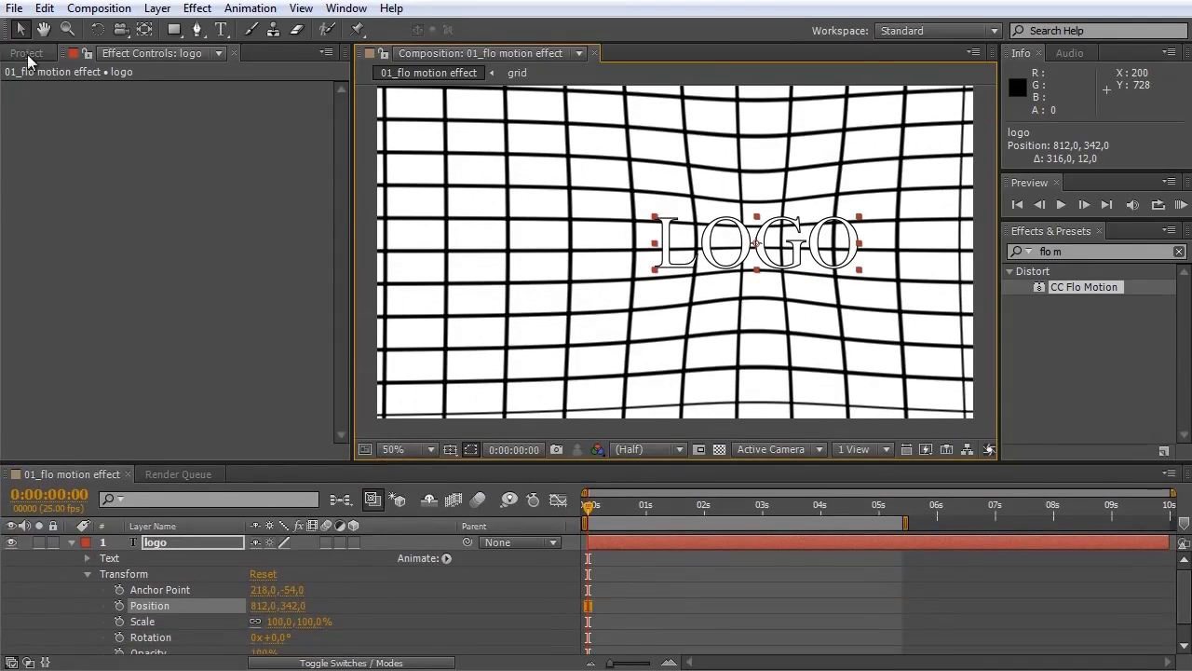
# Open the 02_BG composition from the project and collapse the BG layer's properties
pyautogui.click(26, 54)
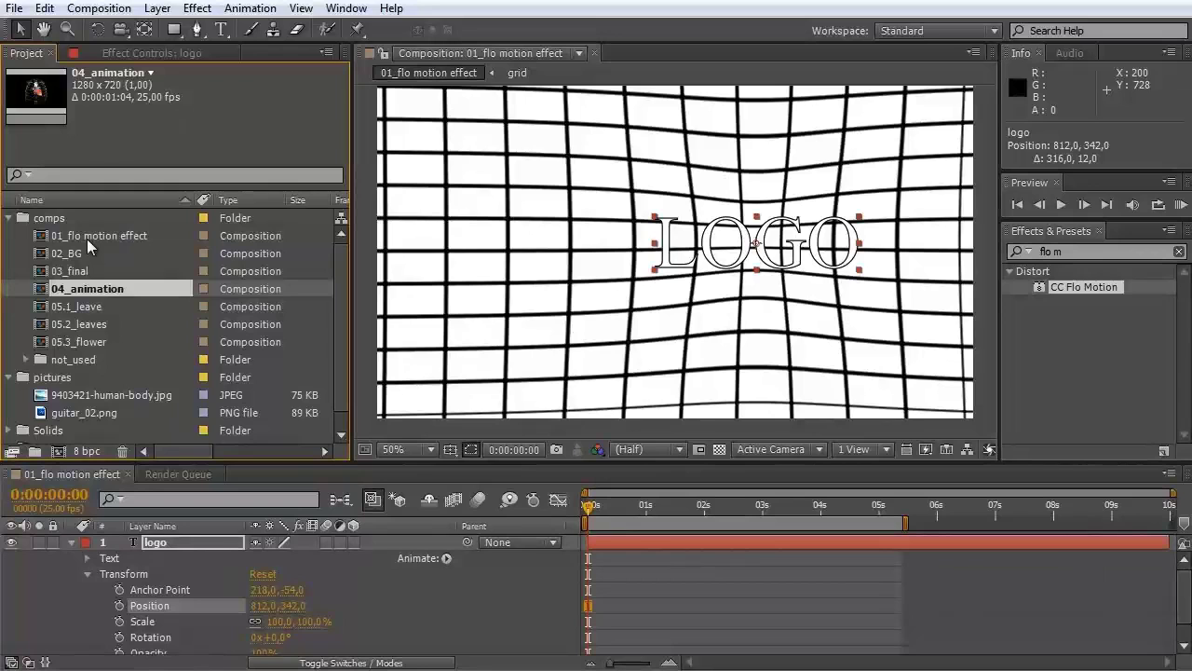
pyautogui.doubleClick(58, 250)
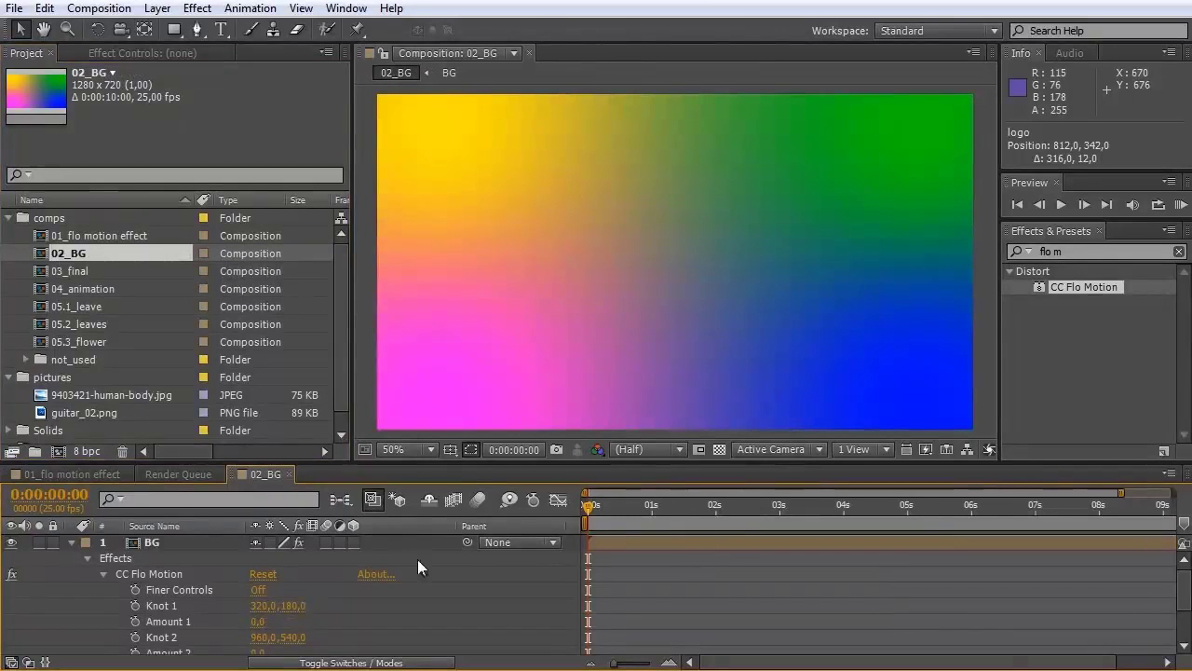
pyautogui.click(69, 541)
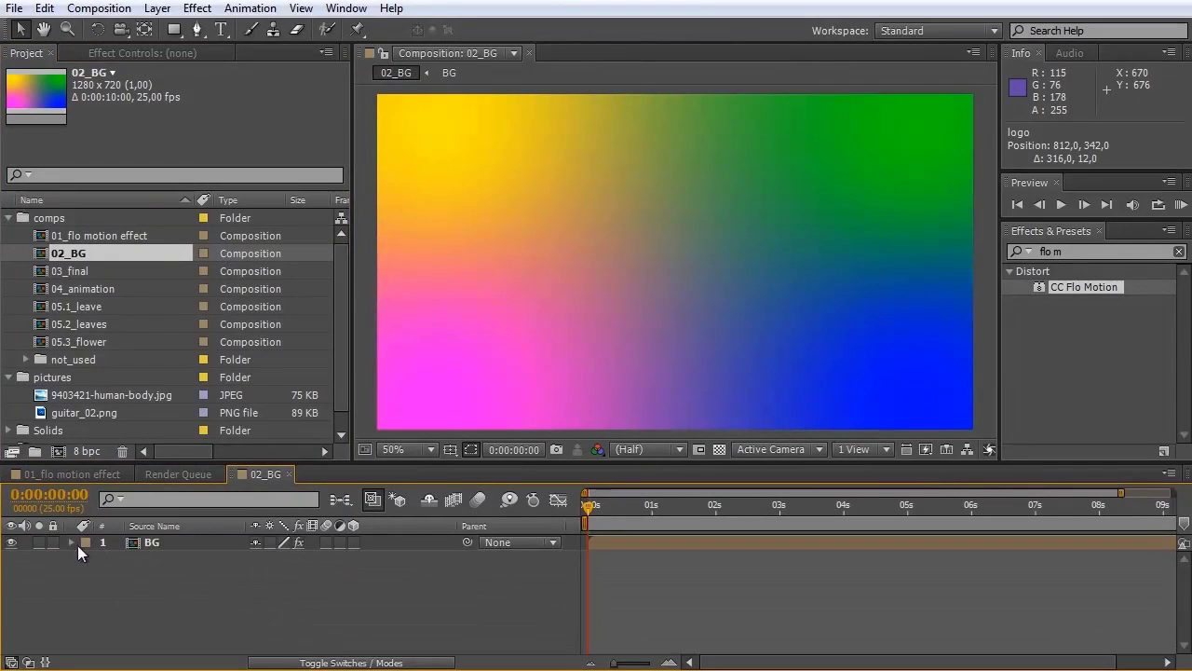
# Search the effects for "4-c" and highlight the 4-Color Gradient effect
pyautogui.click(1087, 251)
pyautogui.write('4')
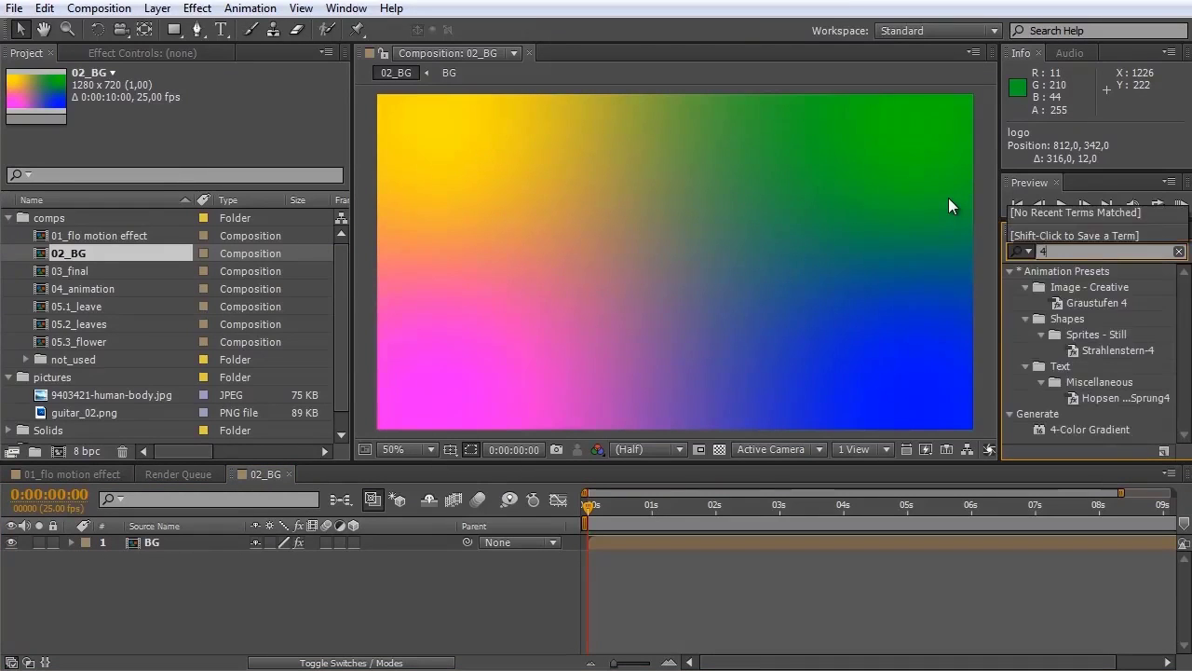
pyautogui.write('-c')
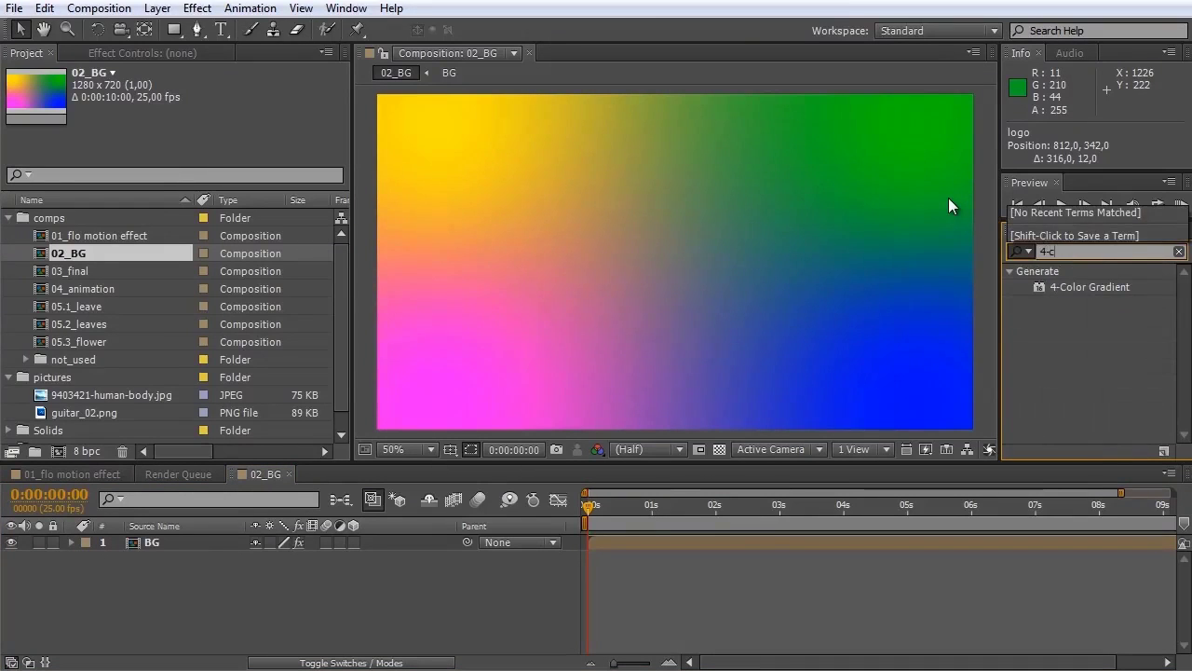
pyautogui.click(1063, 290)
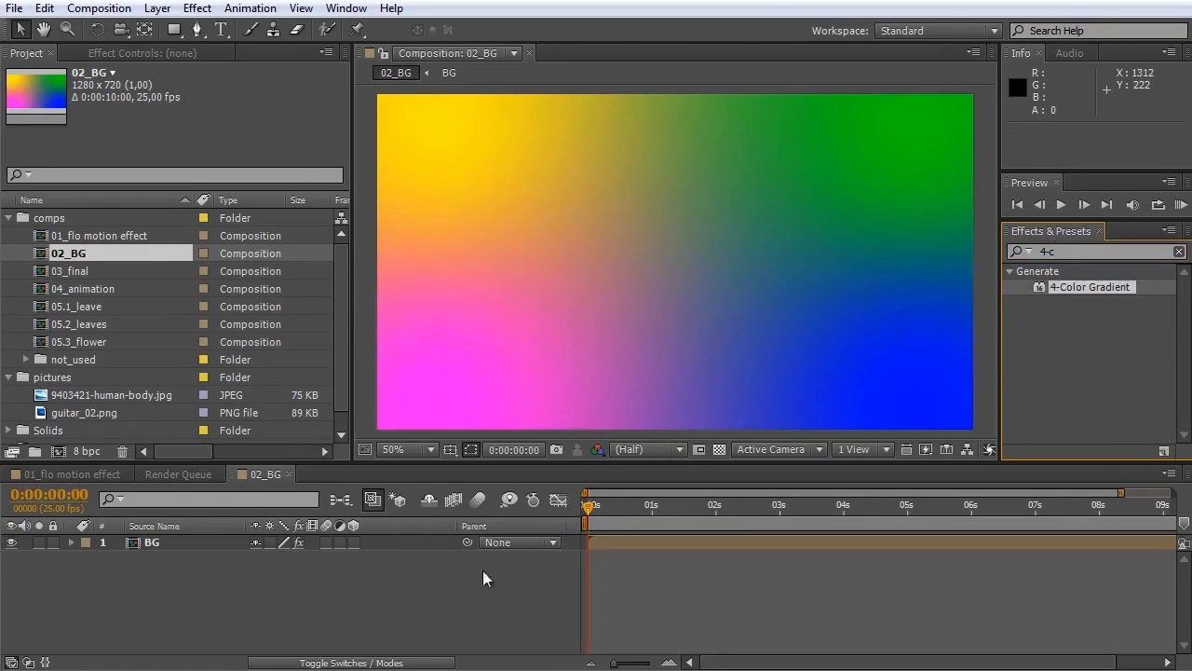
# Set Amount 1 of the BG layer's CC Flo Motion effect to 228
pyautogui.click(163, 547)
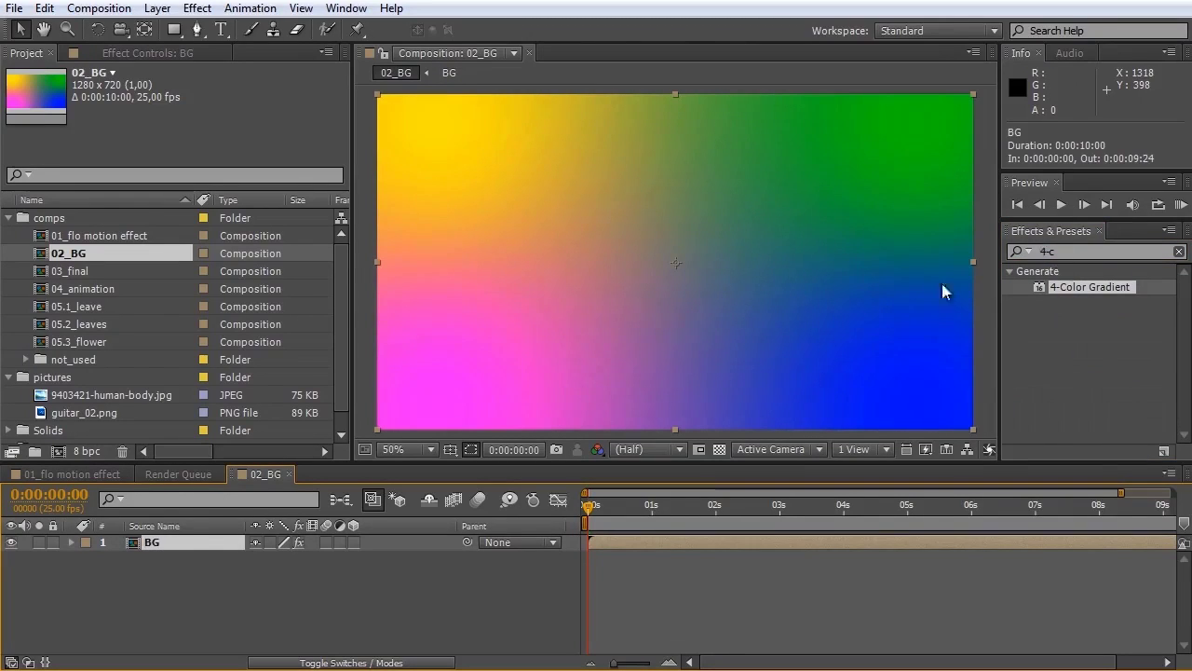
pyautogui.keyDown('ctrl'); pyautogui.click(71, 542); pyautogui.keyUp('ctrl')
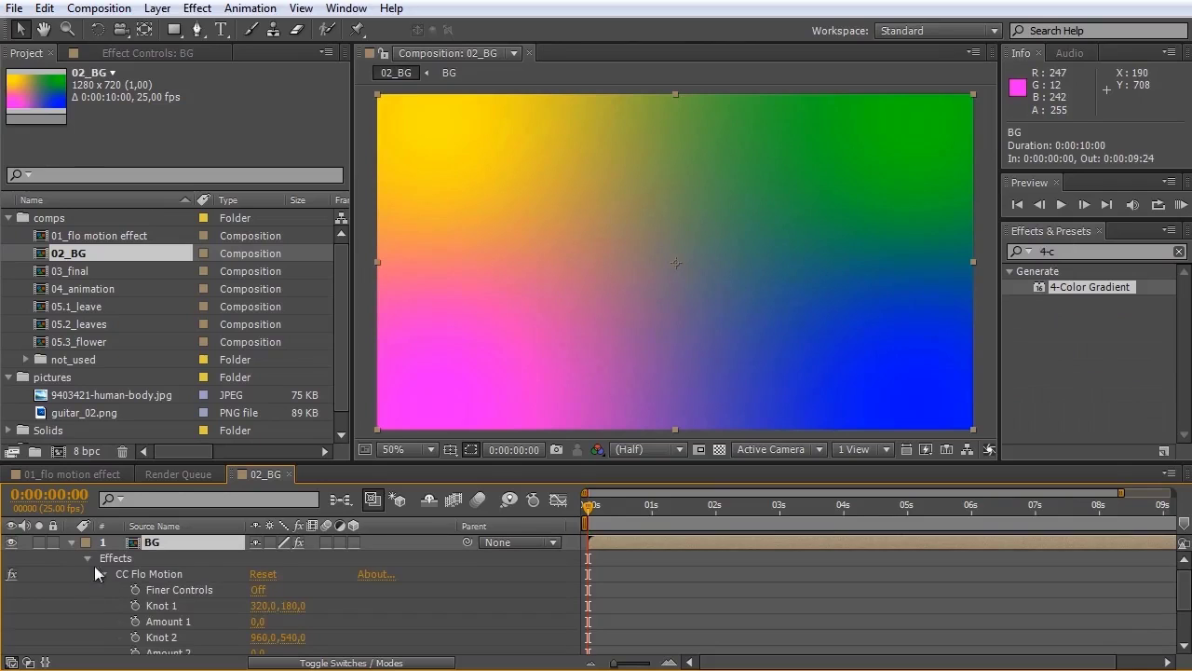
pyautogui.click(144, 574)
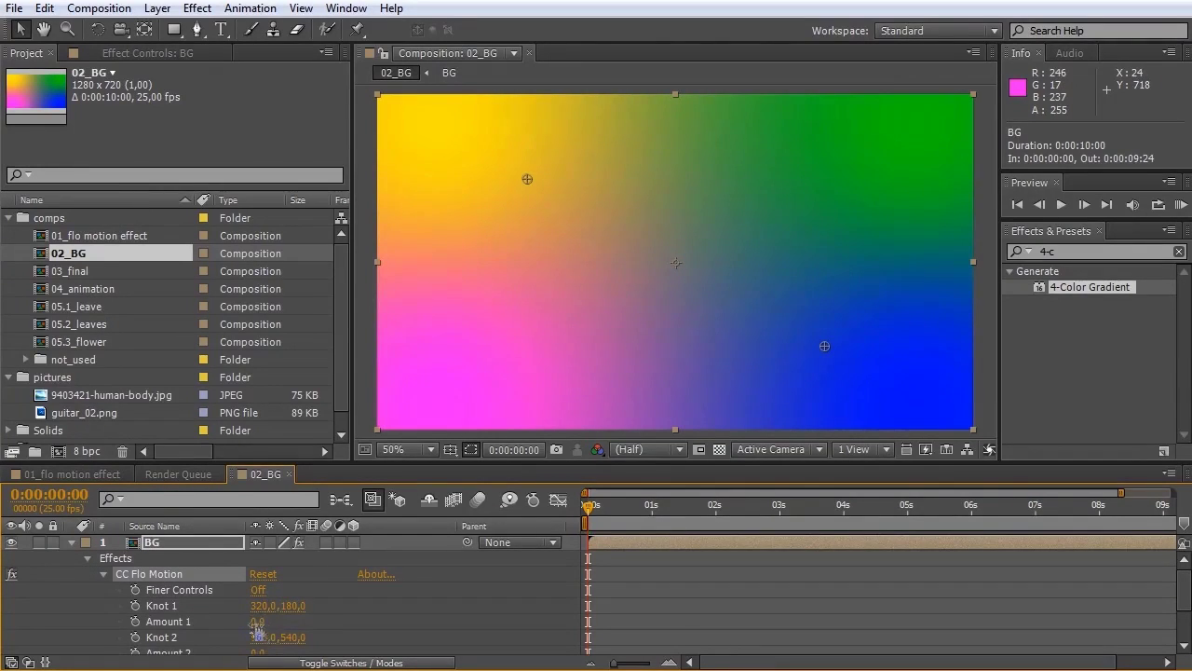
pyautogui.moveTo(258, 621); pyautogui.dragTo(487, 641)
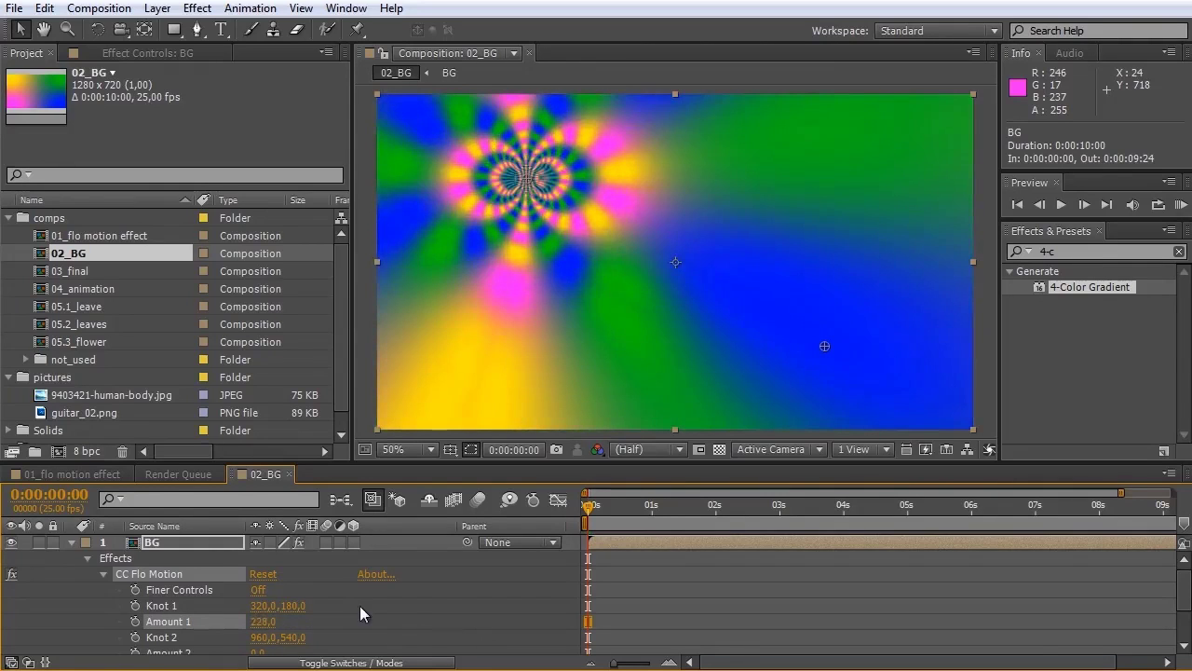
# Raise the BG layer's CC Flo Motion Amount 2 to 275 and move Knot 1 to about 402, 440
pyautogui.scroll(-1, 279, 620)
pyautogui.moveTo(259, 607); pyautogui.dragTo(527, 620)
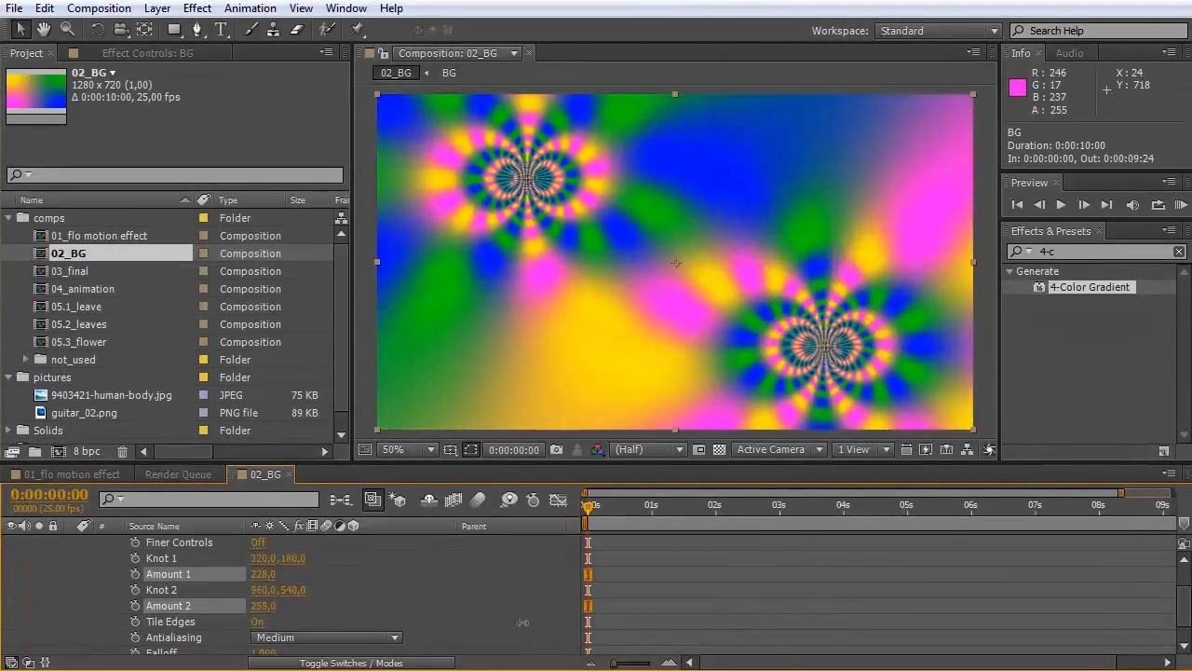
pyautogui.click(257, 621)
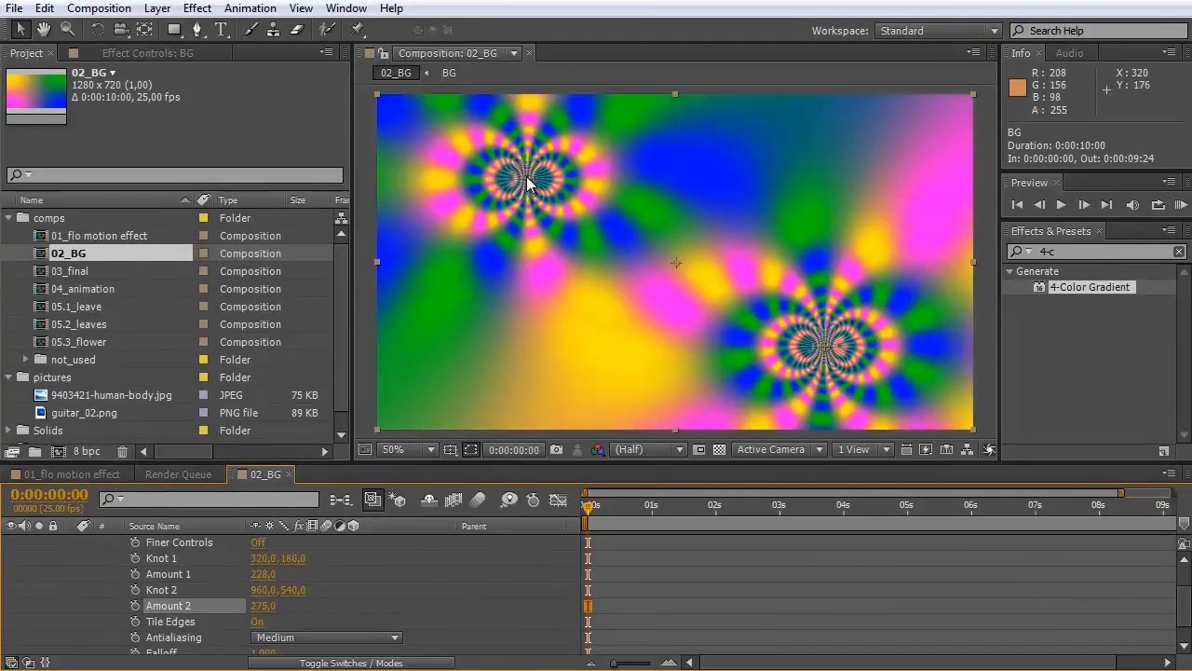
pyautogui.moveTo(527, 178); pyautogui.dragTo(565, 300)
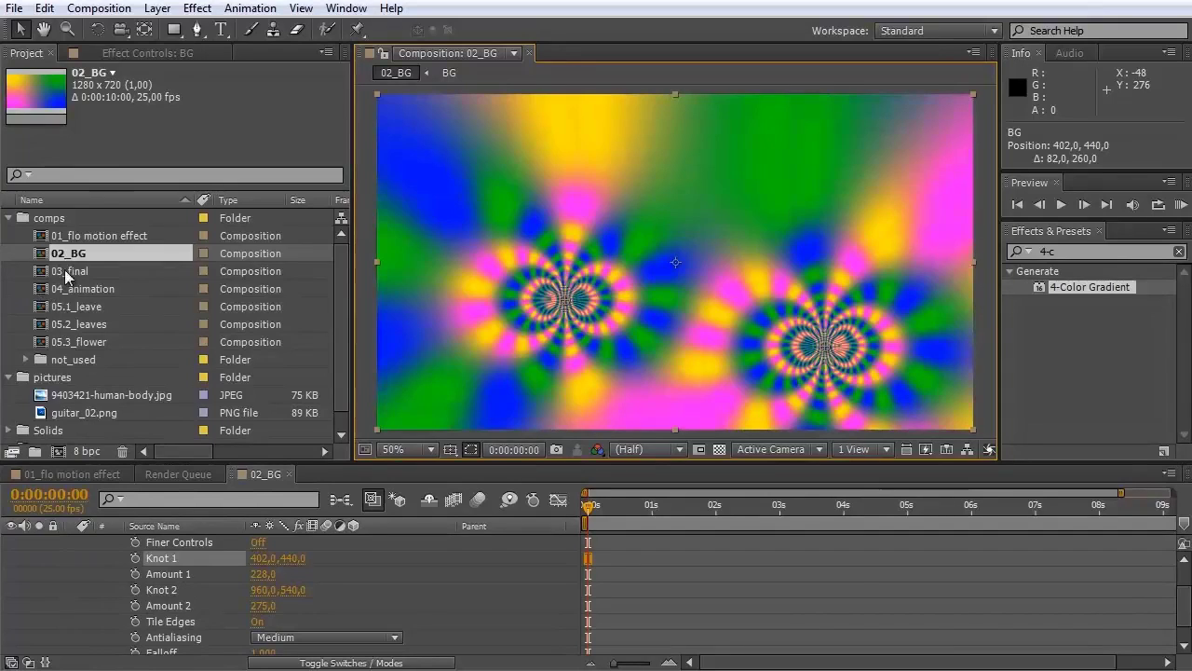
# Open the 03_final composition and move the body_flo layer's CC Flo Motion Knot 1 to about 475.4, 402.5 at the vacuum nozzle
pyautogui.doubleClick(49, 271)
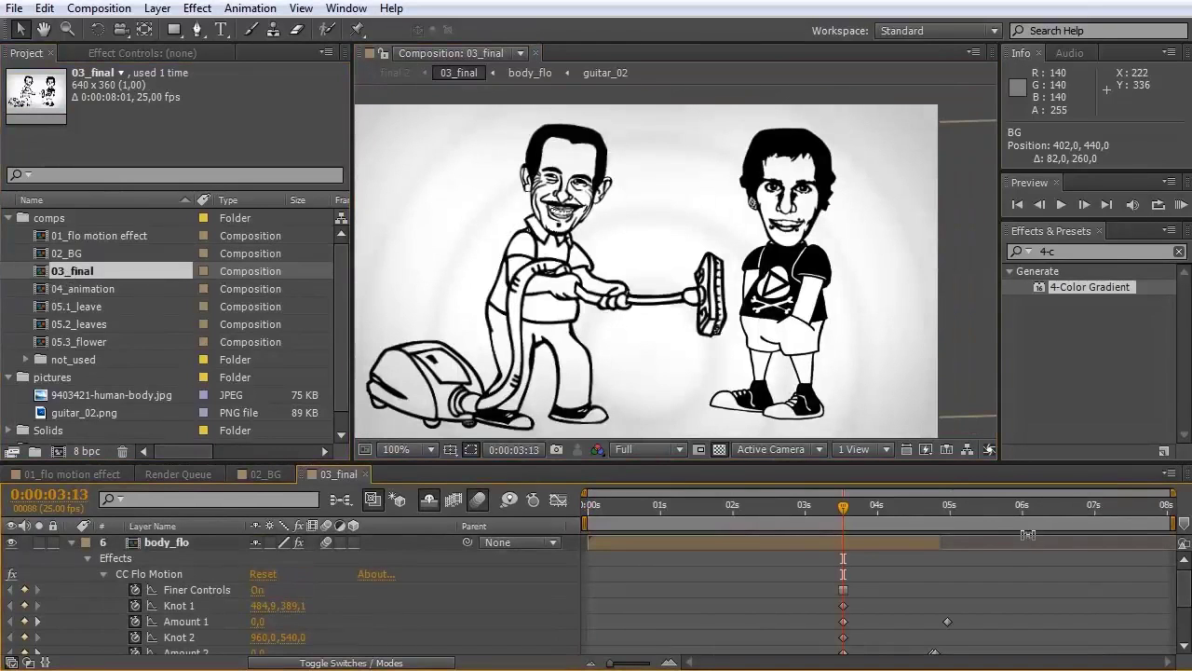
pyautogui.moveTo(946, 468); pyautogui.dragTo(946, 460)
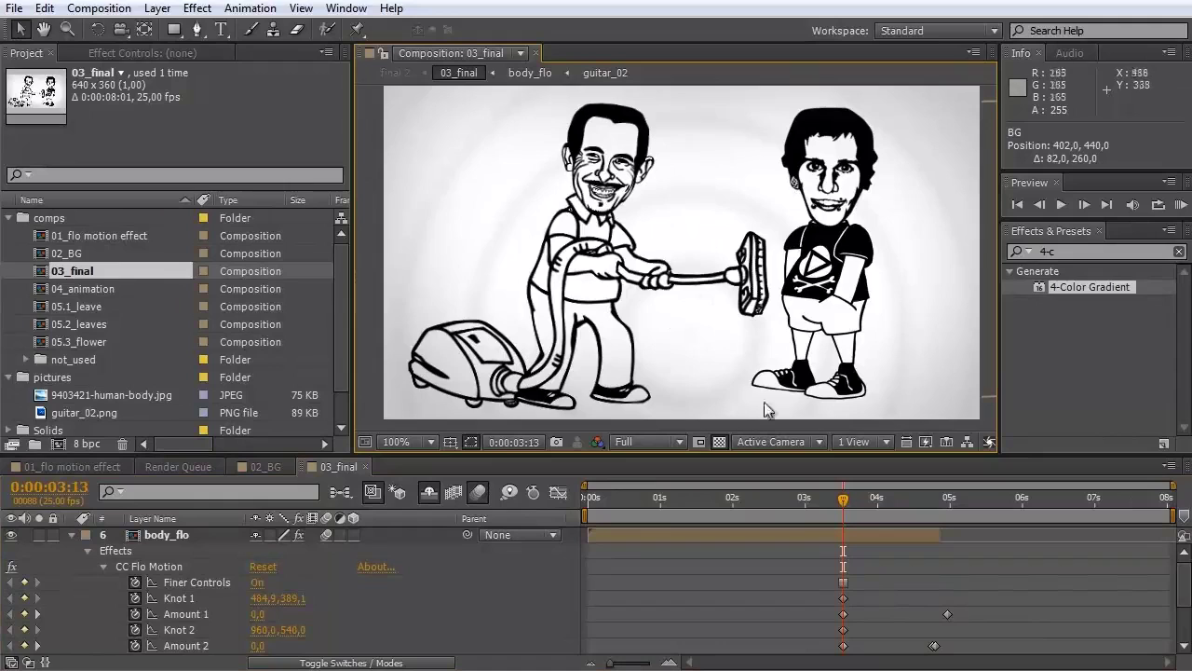
pyautogui.click(144, 568)
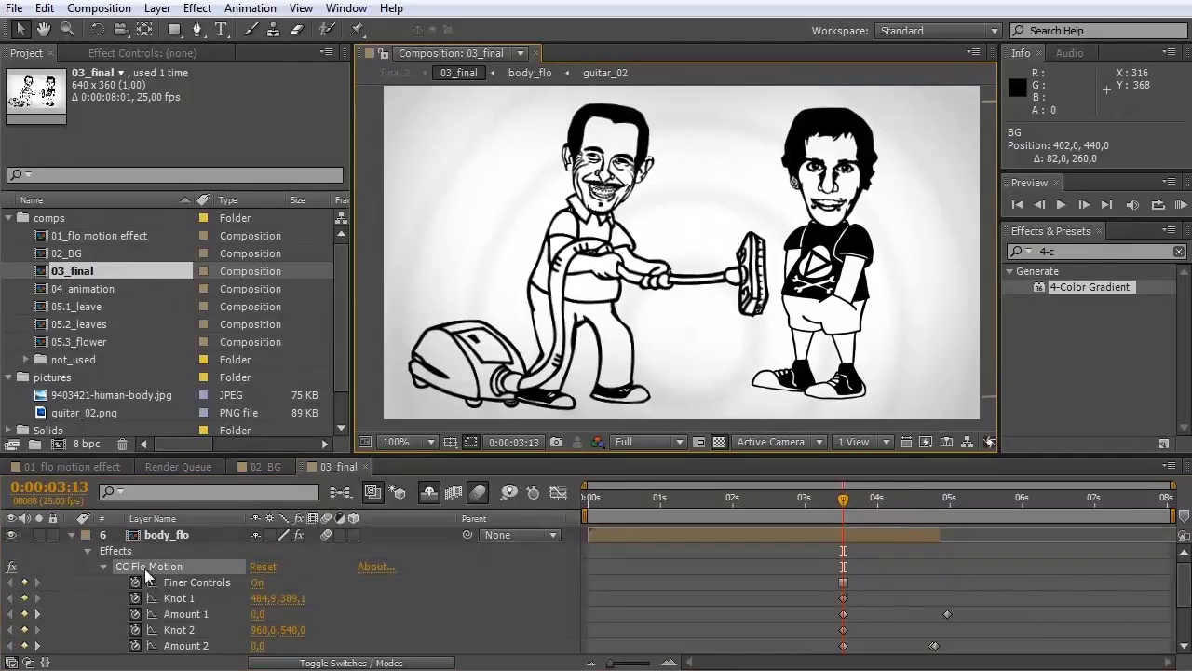
pyautogui.moveTo(752, 270); pyautogui.dragTo(744, 275)
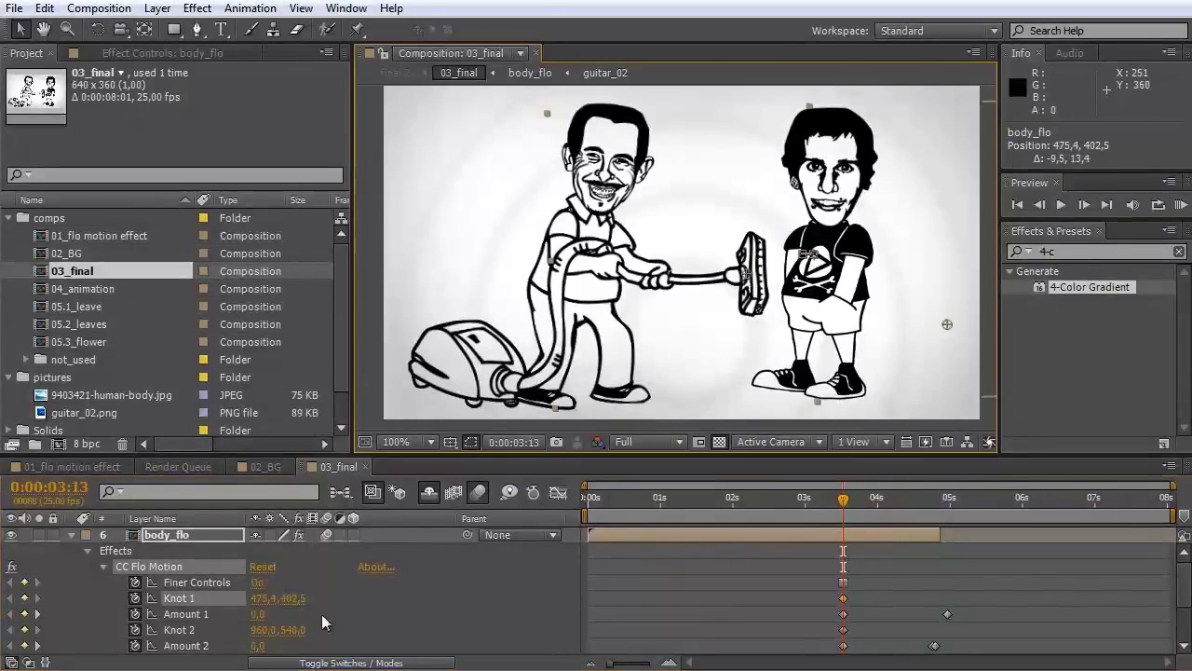
# Scrub through body_flo's Amount 1 animation to 0:00:04:16 and move Knot 1 to about 482.3, 398.1 there
pyautogui.click(199, 618)
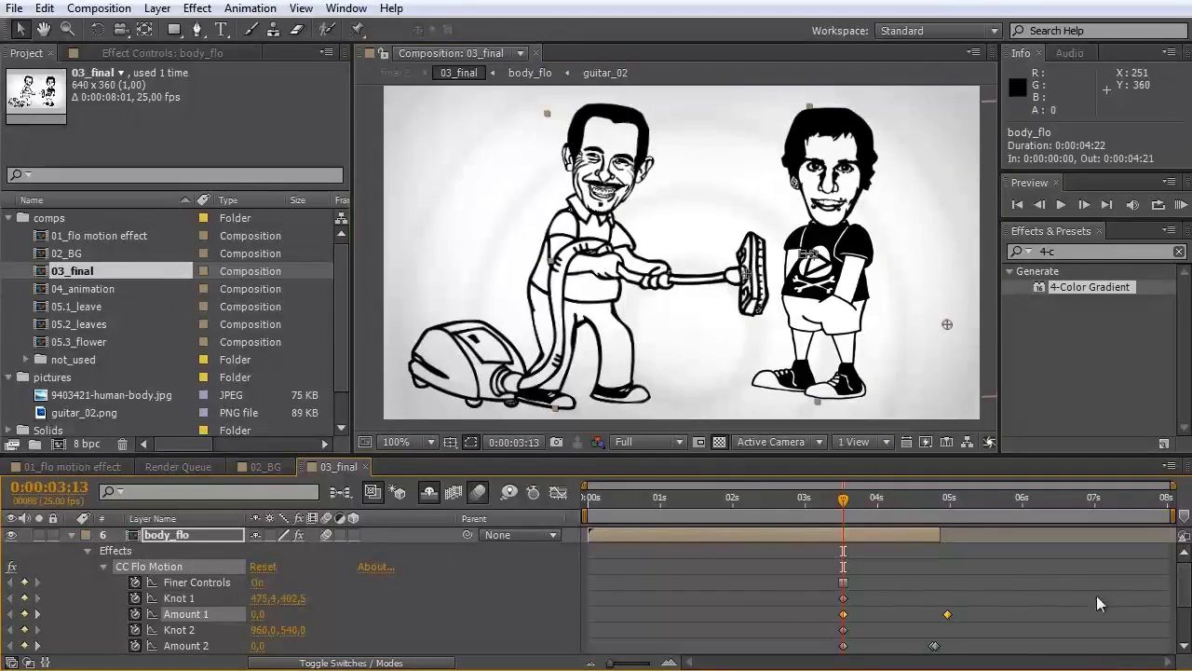
pyautogui.moveTo(846, 507); pyautogui.dragTo(862, 527)
pyautogui.moveTo(892, 530); pyautogui.dragTo(925, 535)
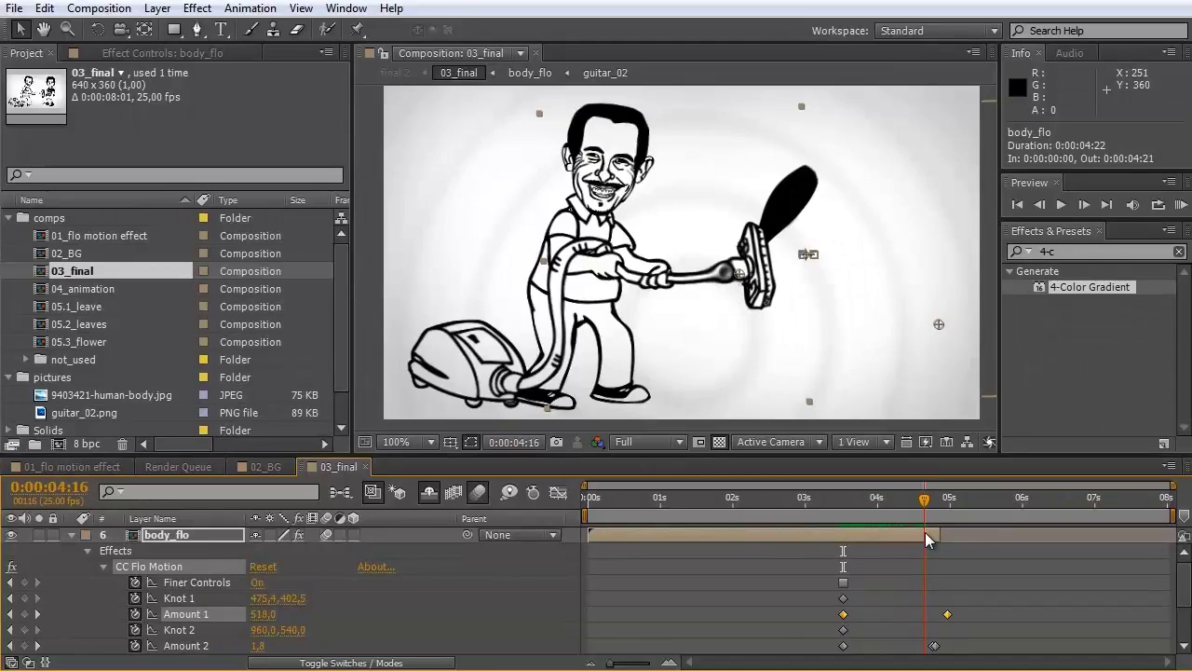
pyautogui.moveTo(740, 278); pyautogui.dragTo(745, 273)
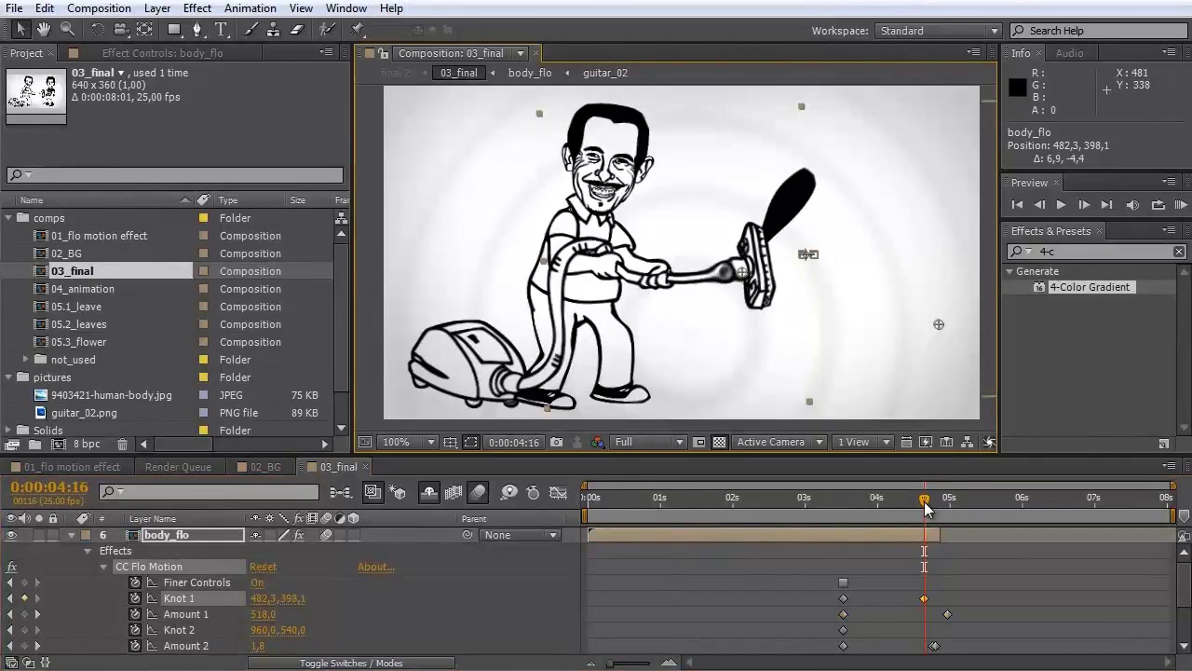
# Open the 04_animation composition and switch the body layer's visibility off and on again
pyautogui.moveTo(925, 507); pyautogui.dragTo(941, 506)
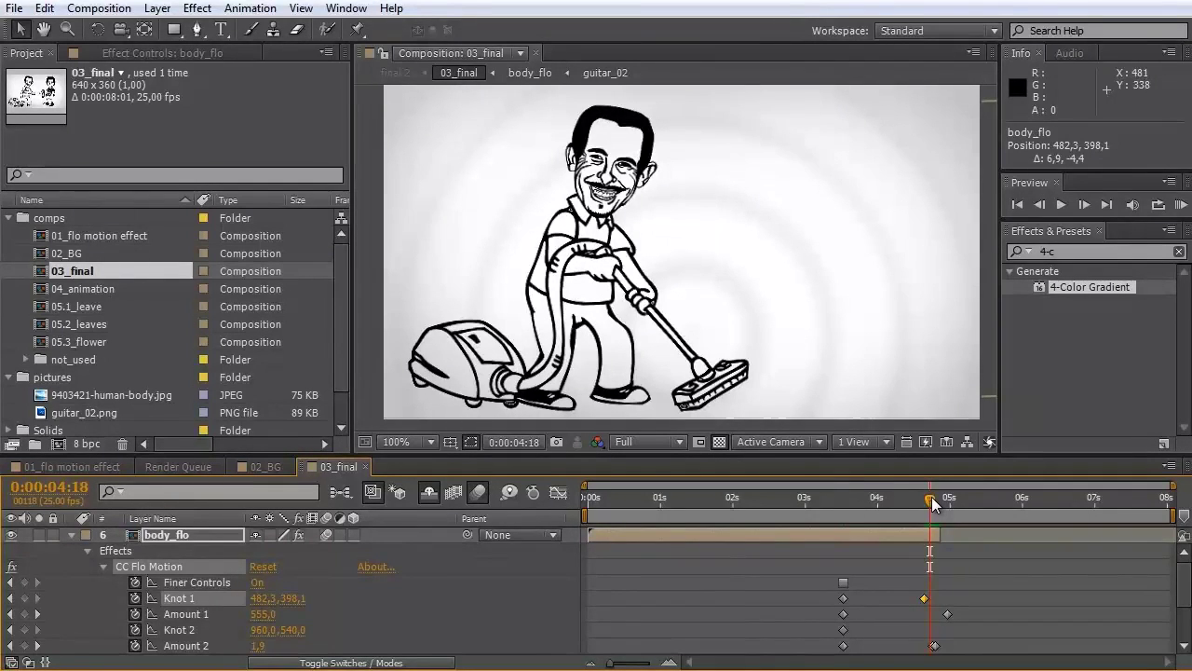
pyautogui.doubleClick(53, 291)
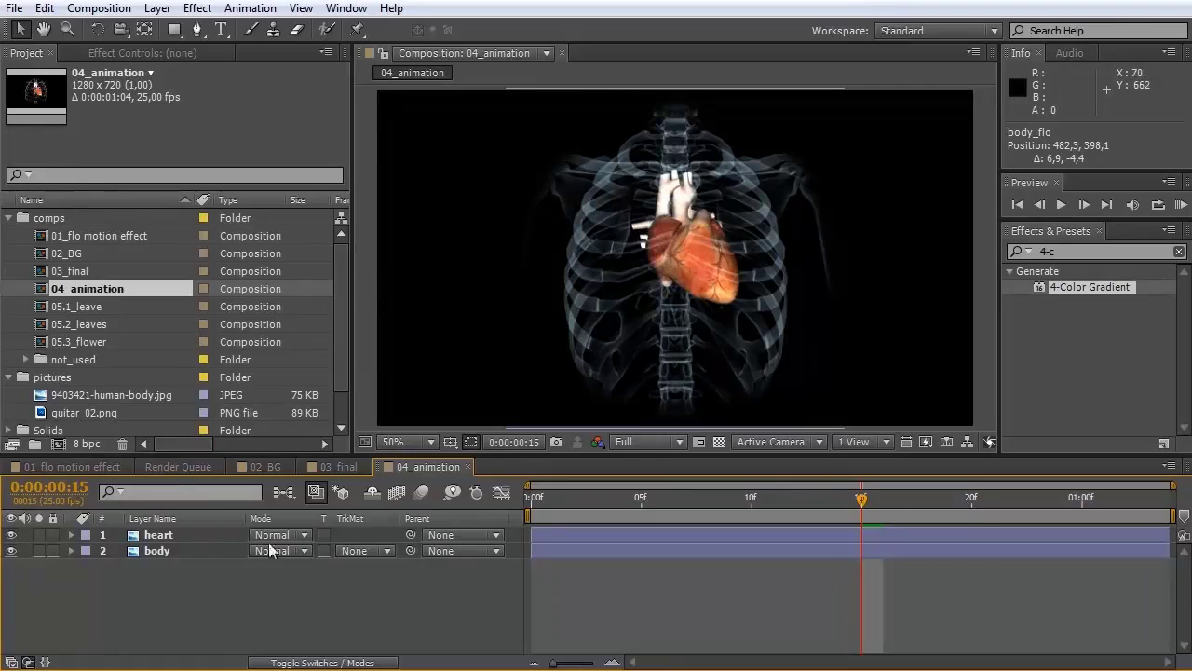
pyautogui.click(11, 551)
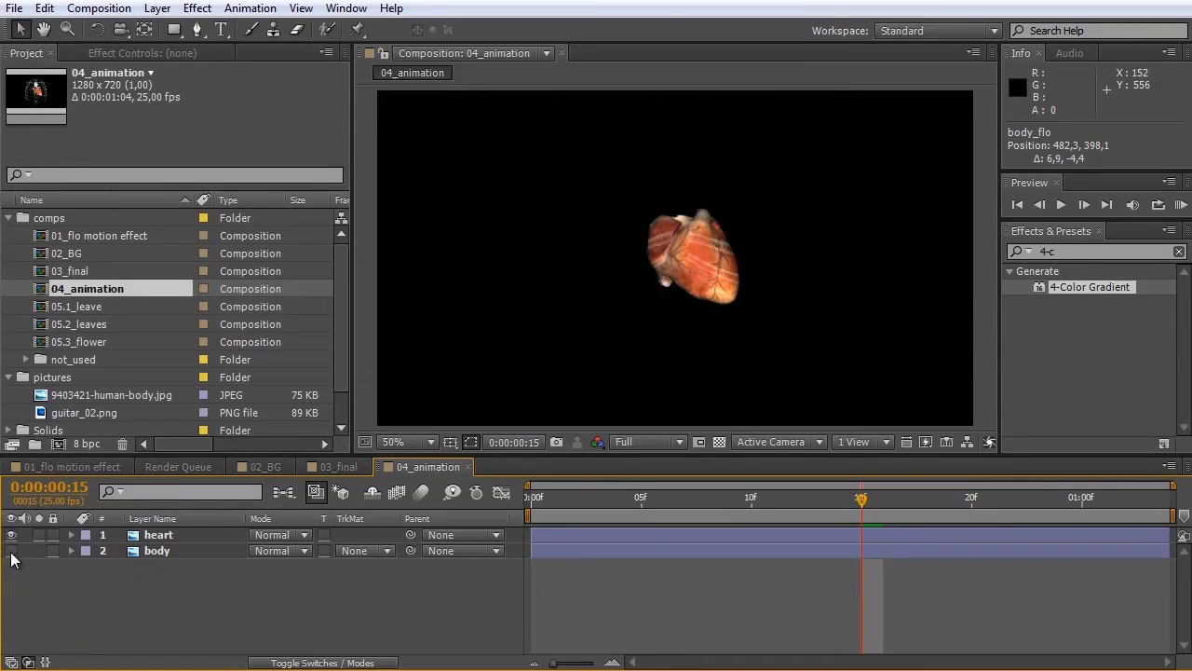
pyautogui.click(12, 551)
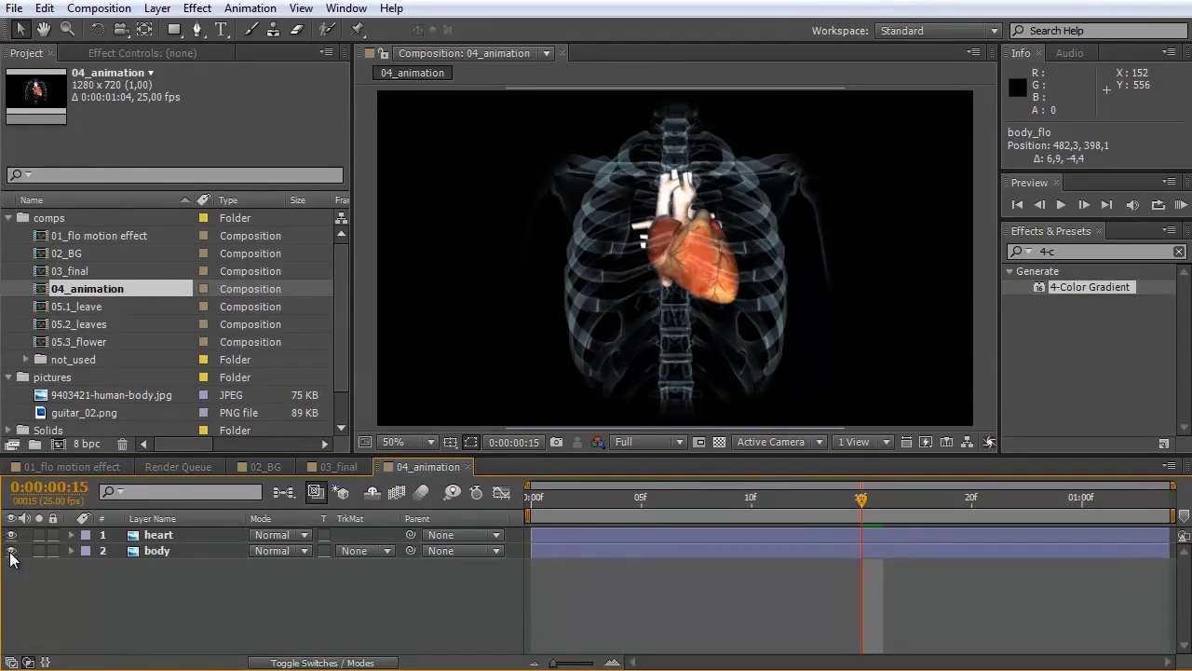
# Reveal the heart layer's keyframed properties and examine its CC Flo Motion knots up close
pyautogui.click(594, 538)
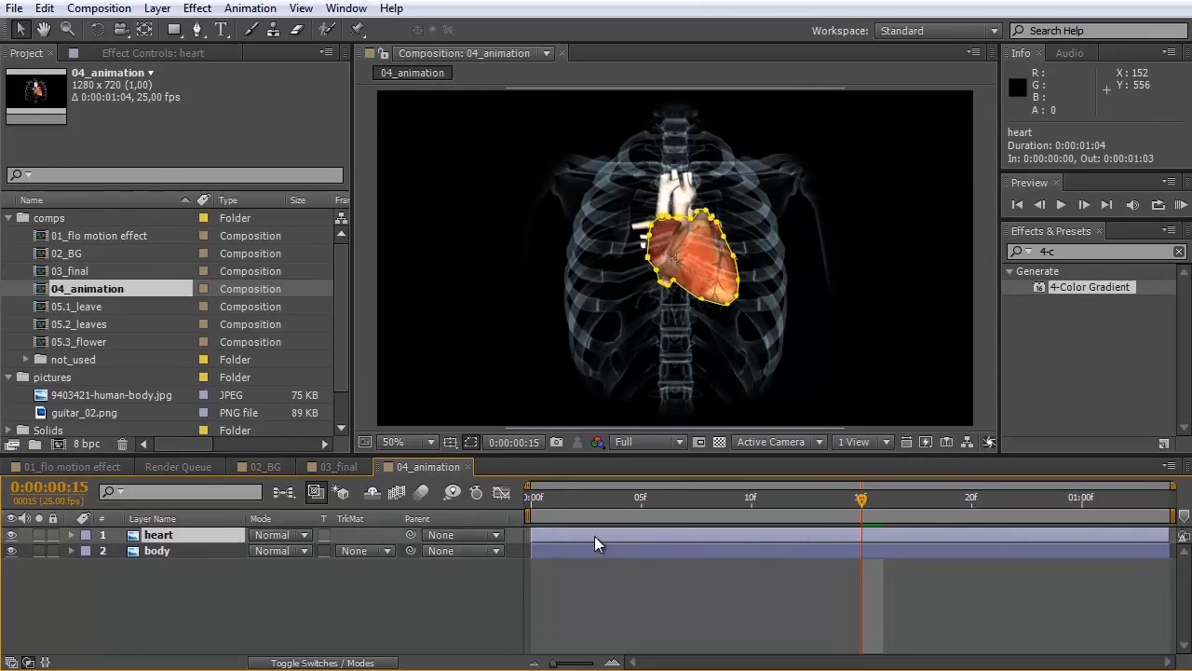
pyautogui.press('u')
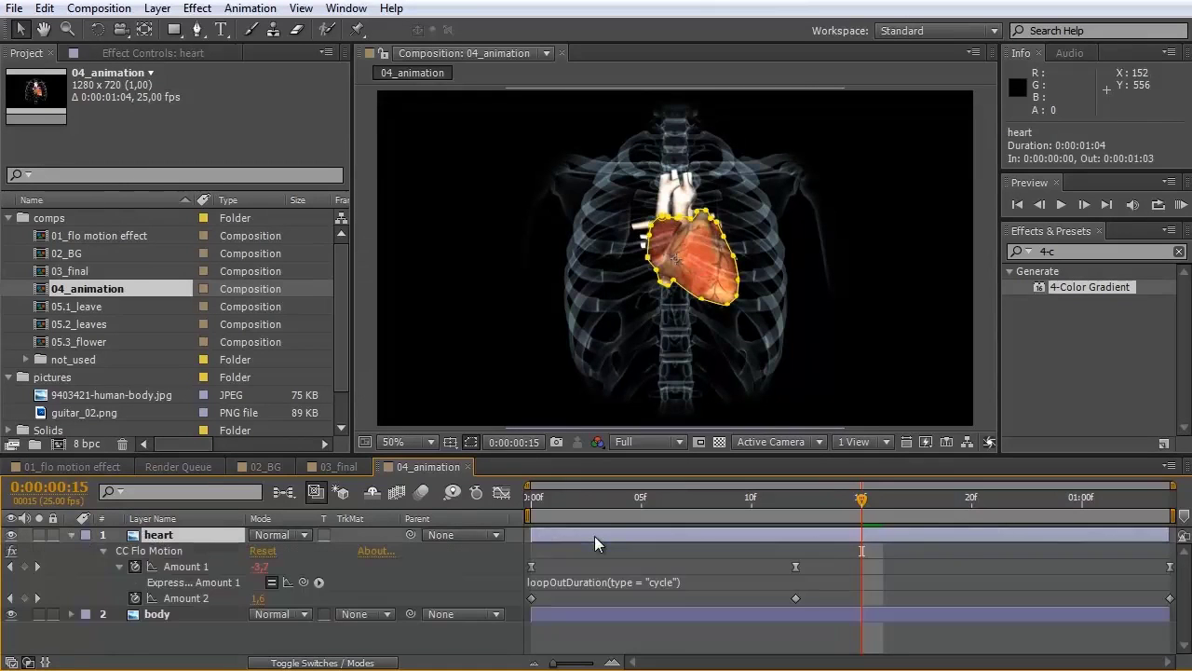
pyautogui.click(140, 551)
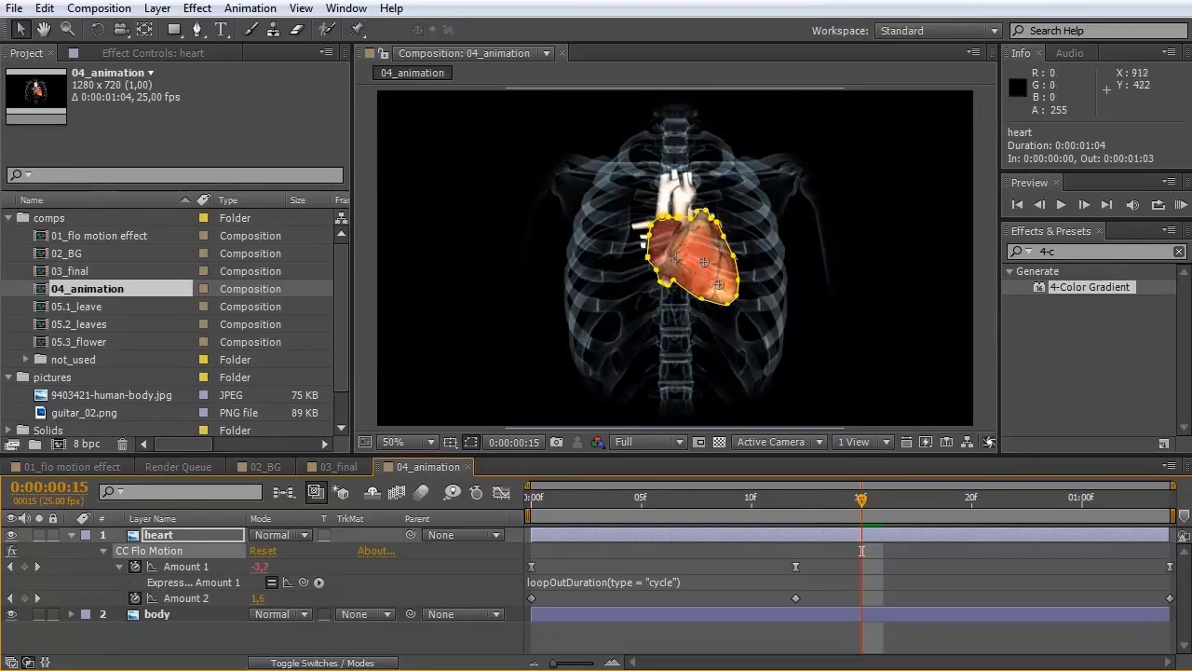
pyautogui.press('/')
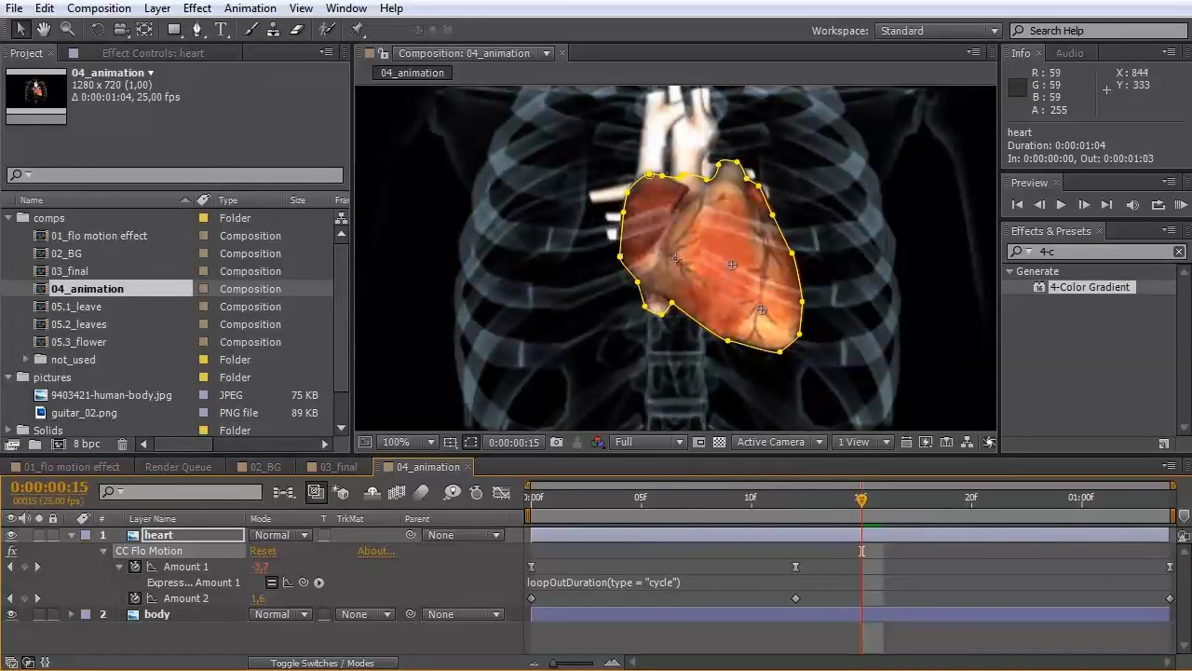
pyautogui.press(',')
pyautogui.press(',')
# Scrub the heart's beating animation from the first frame to 0:00:00:12 and back
pyautogui.click(605, 538)
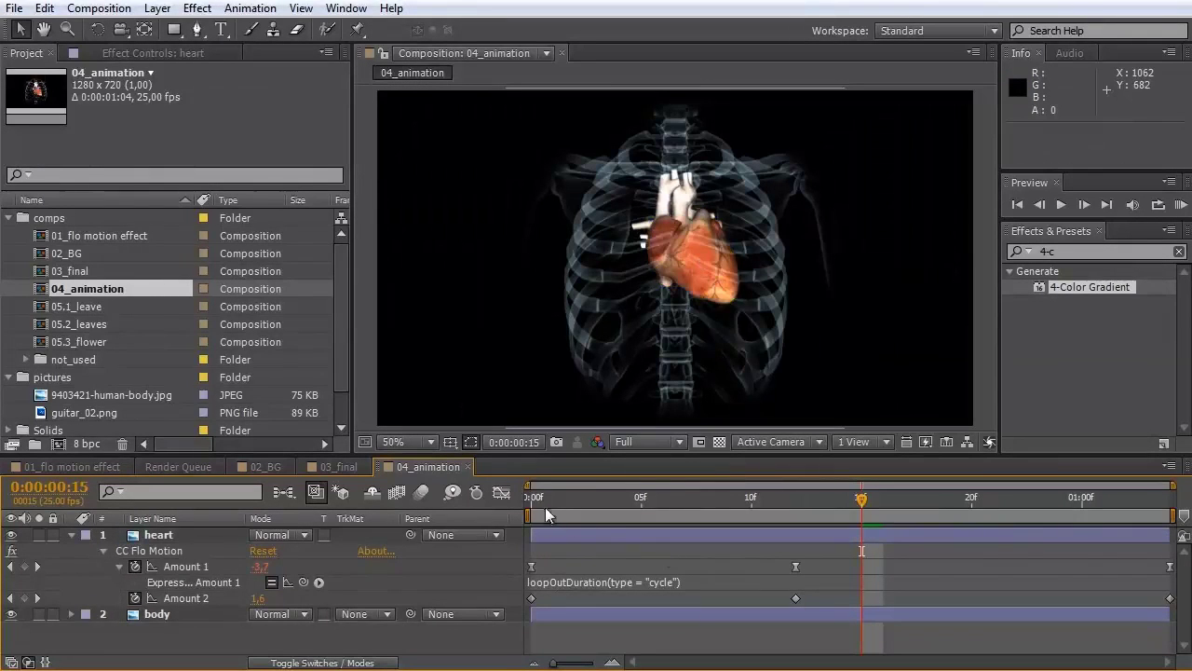
pyautogui.moveTo(584, 513); pyautogui.dragTo(794, 518)
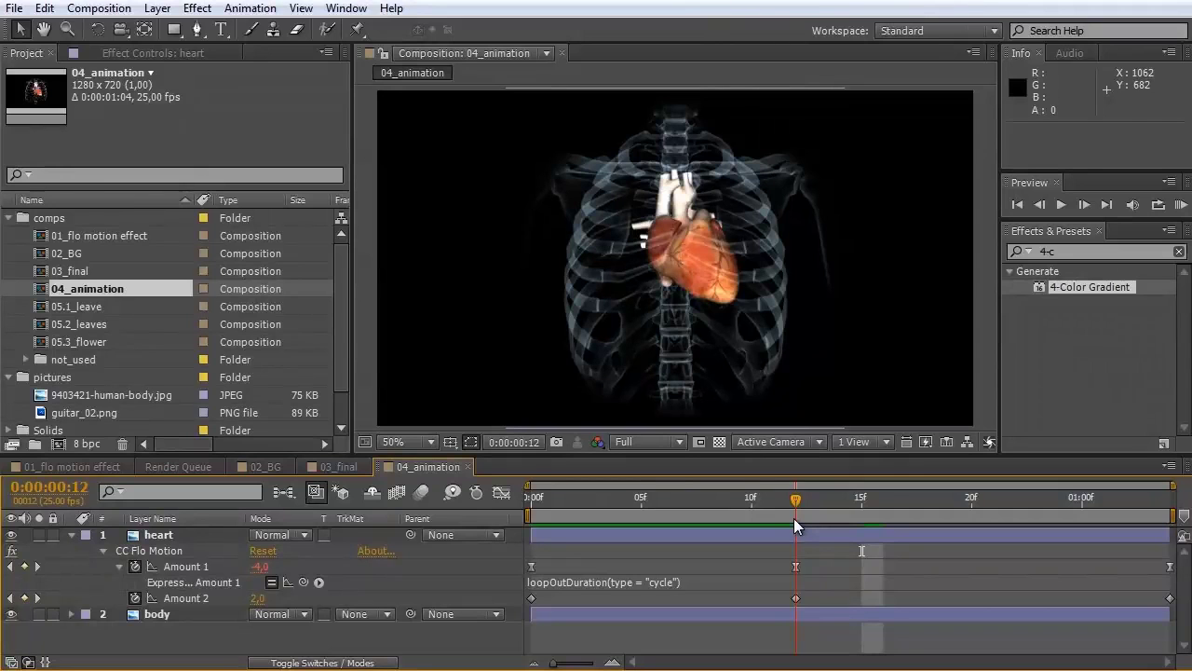
pyautogui.moveTo(794, 518); pyautogui.dragTo(542, 531)
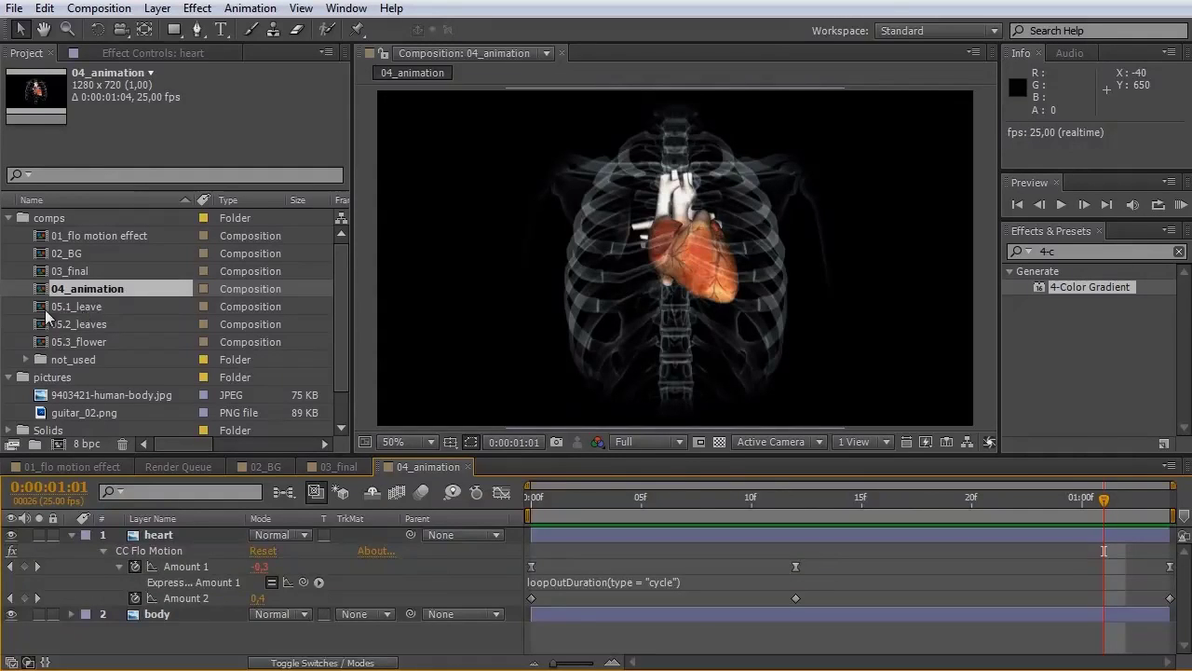
# Open the 05.1_leave composition and enable the first CC Flo Motion effect on White Solid 5
pyautogui.doubleClick(44, 307)
pyautogui.press(',')
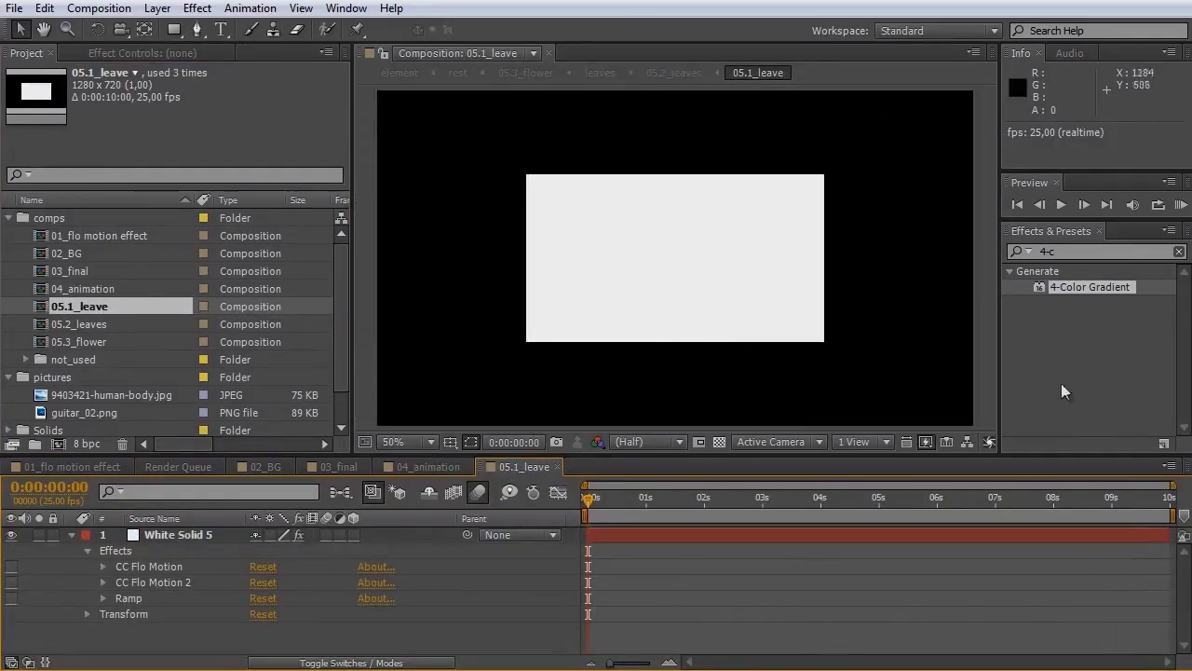
pyautogui.click(714, 263)
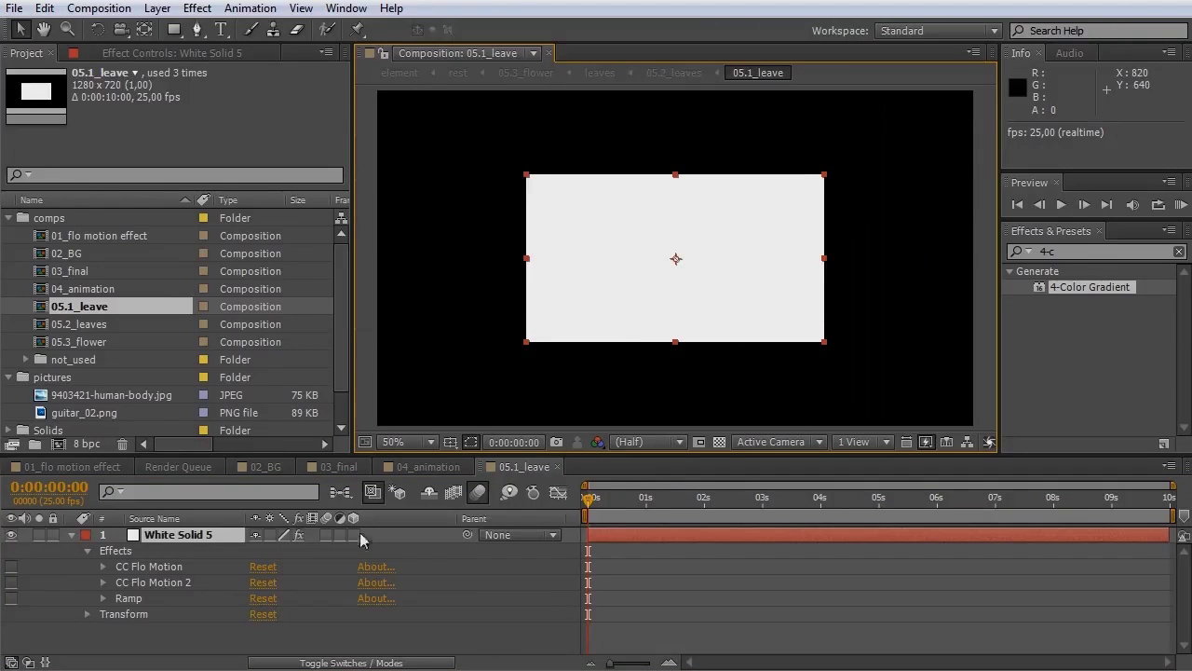
pyautogui.click(11, 567)
pyautogui.click(171, 570)
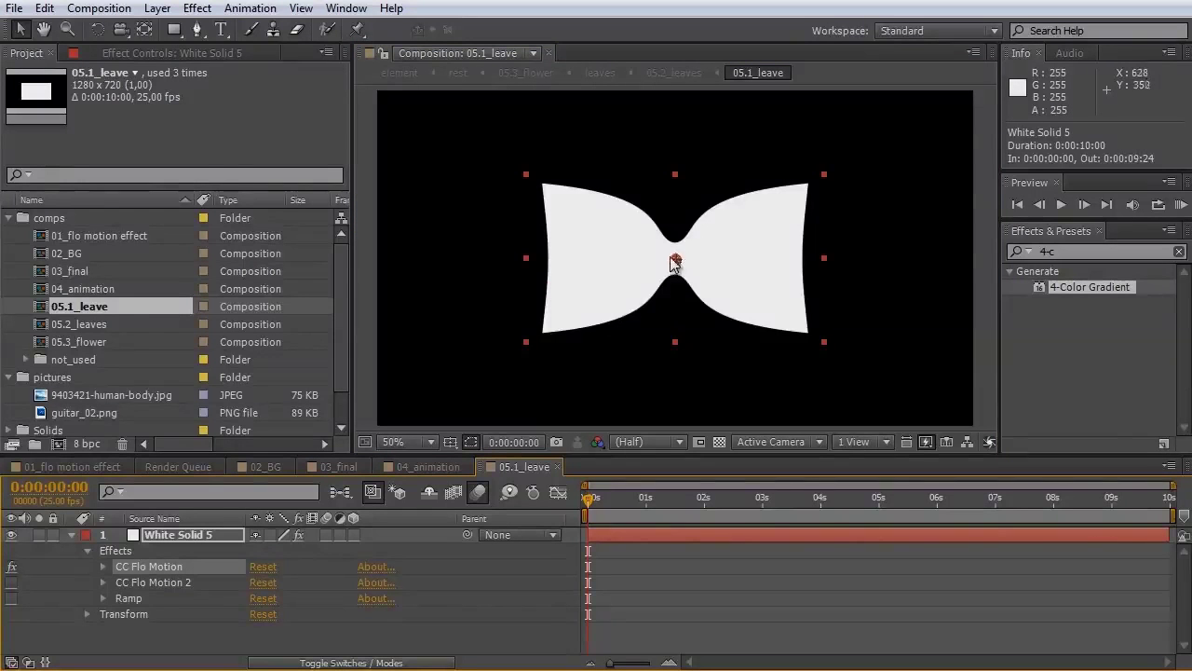
# Enable CC Flo Motion 2 on White Solid 5, nudge its left knot slightly outward, and enable the Ramp effect
pyautogui.click(153, 582)
pyautogui.click(11, 583)
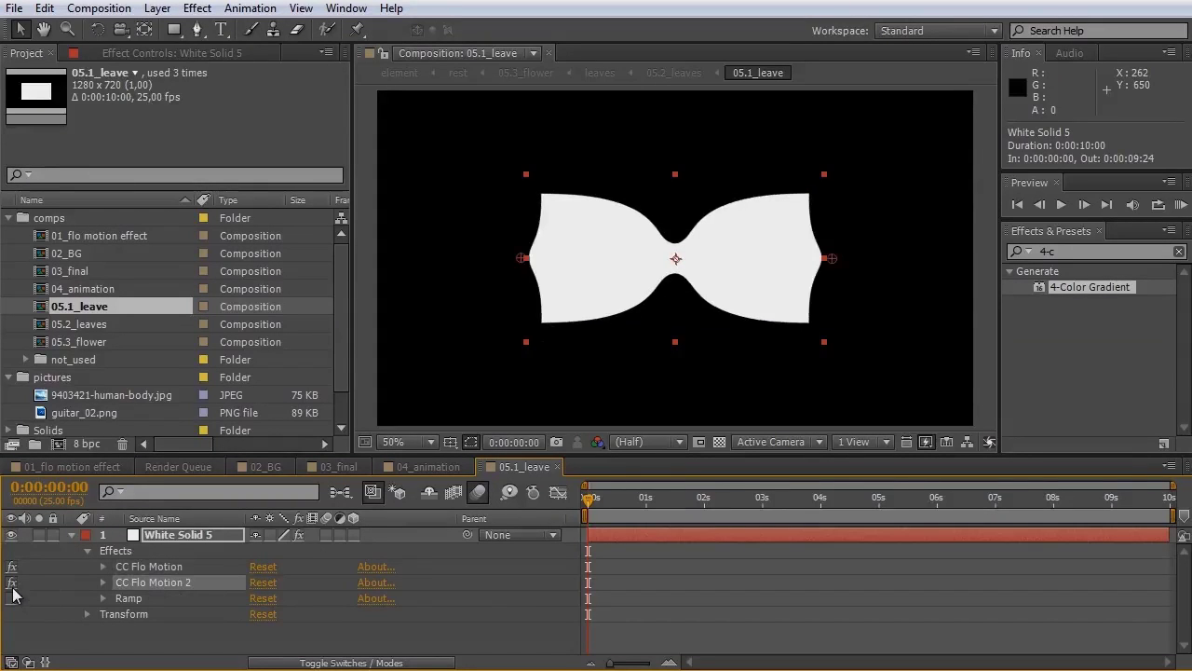
pyautogui.moveTo(519, 260); pyautogui.dragTo(510, 259)
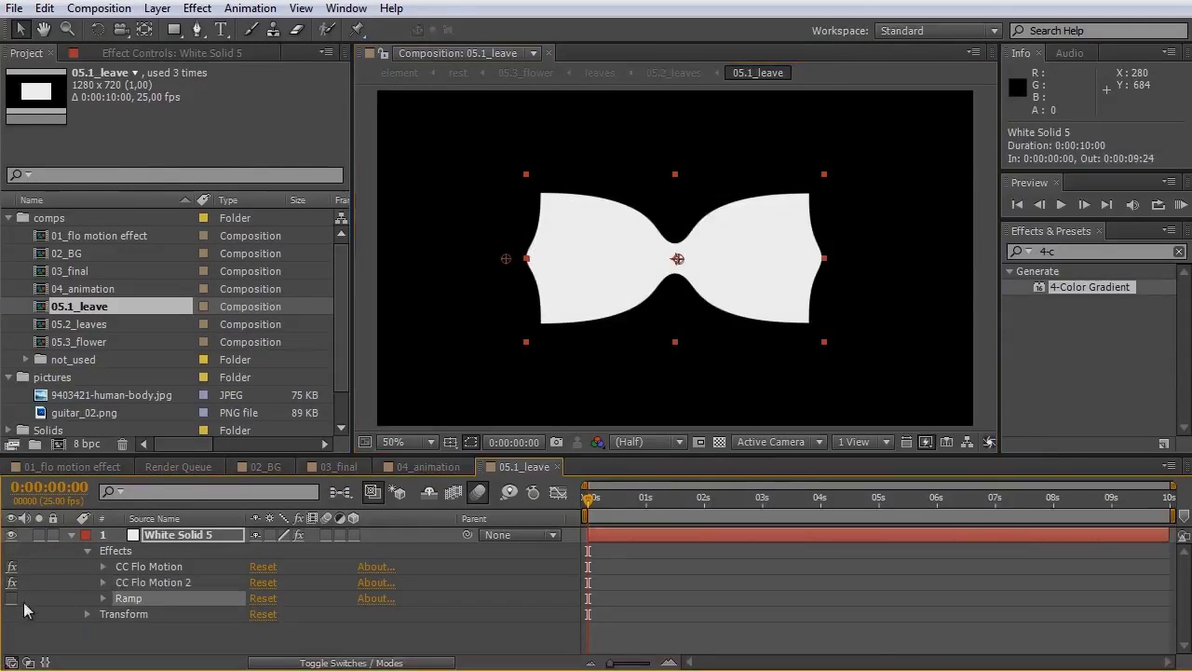
pyautogui.click(11, 598)
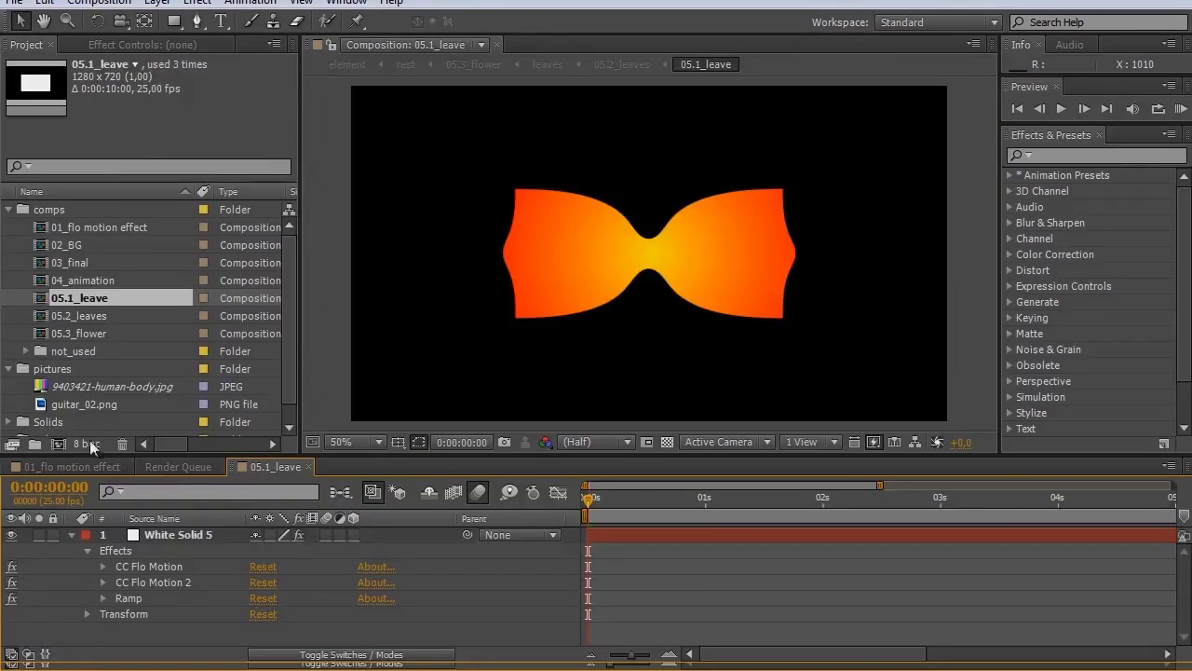
# Open the 05.2_leaves composition and make the two hidden 05.1_leave layers visible
pyautogui.doubleClick(40, 319)
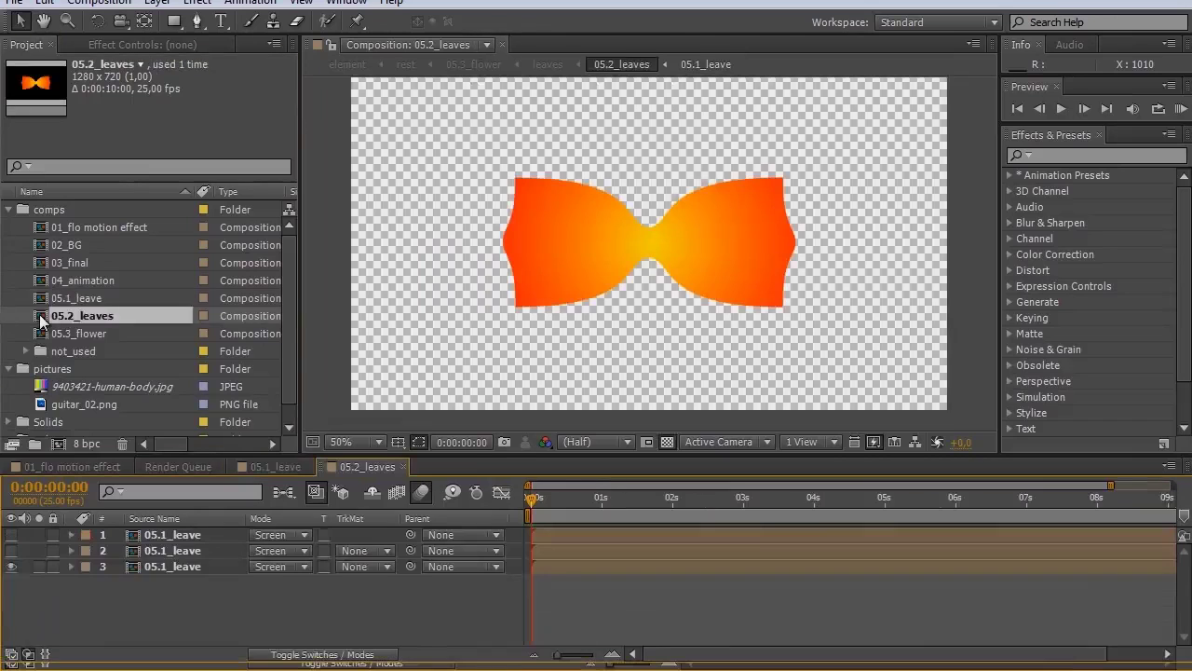
pyautogui.click(11, 550)
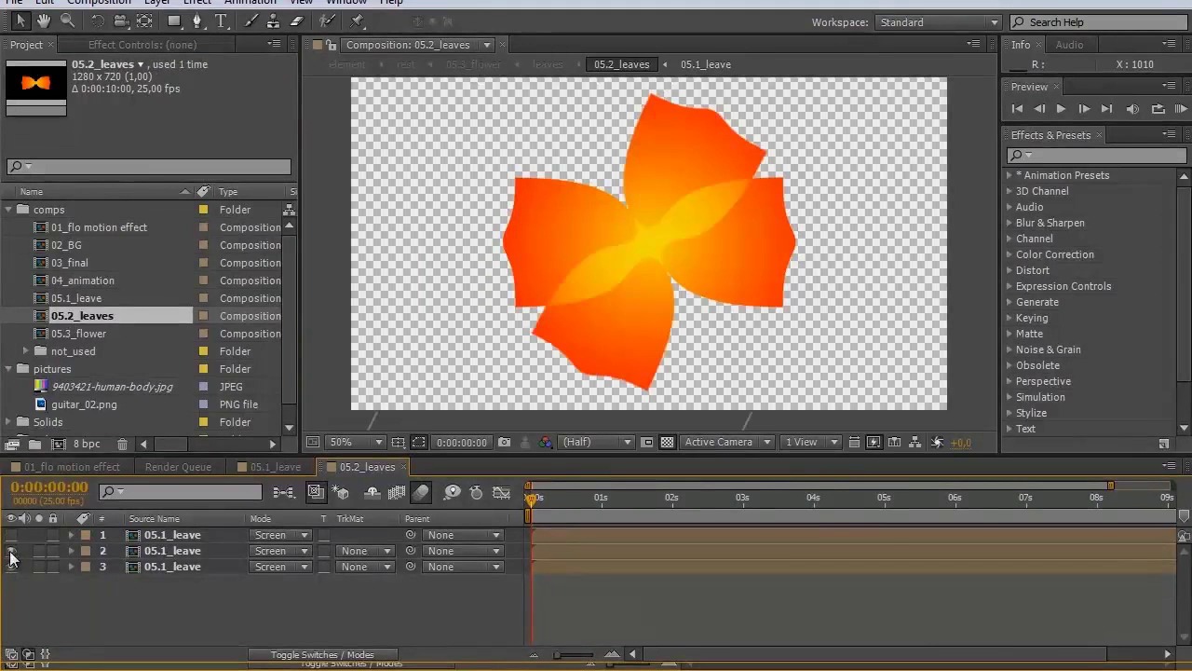
pyautogui.click(11, 535)
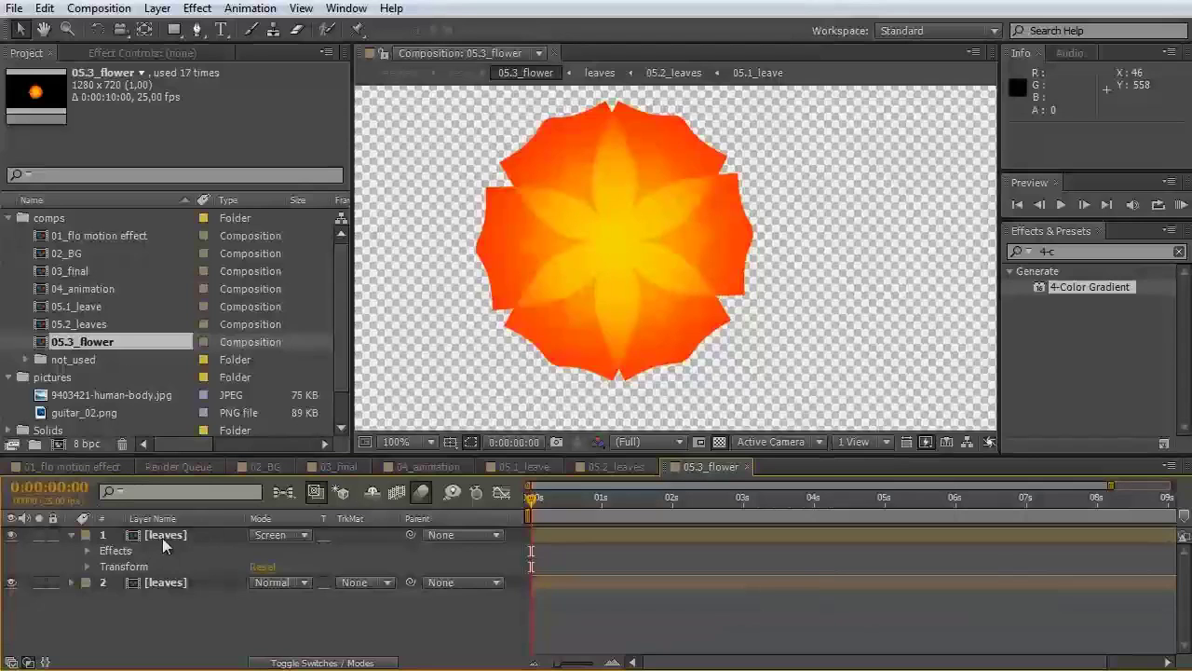
# Expand the CC Flo Motion properties of the lower leaves layer in 05.3_flower and enlarge the timeline area
pyautogui.click(166, 585)
pyautogui.keyDown('shift'); pyautogui.click(167, 537); pyautogui.keyUp('shift')
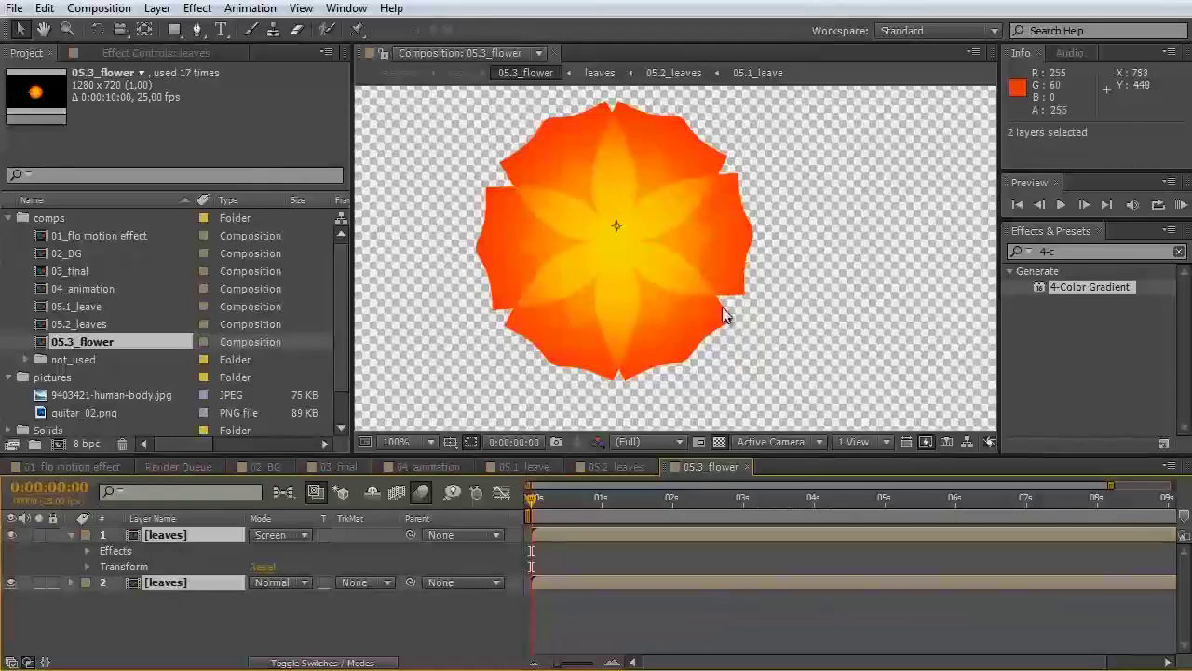
pyautogui.moveTo(628, 287); pyautogui.dragTo(699, 300)
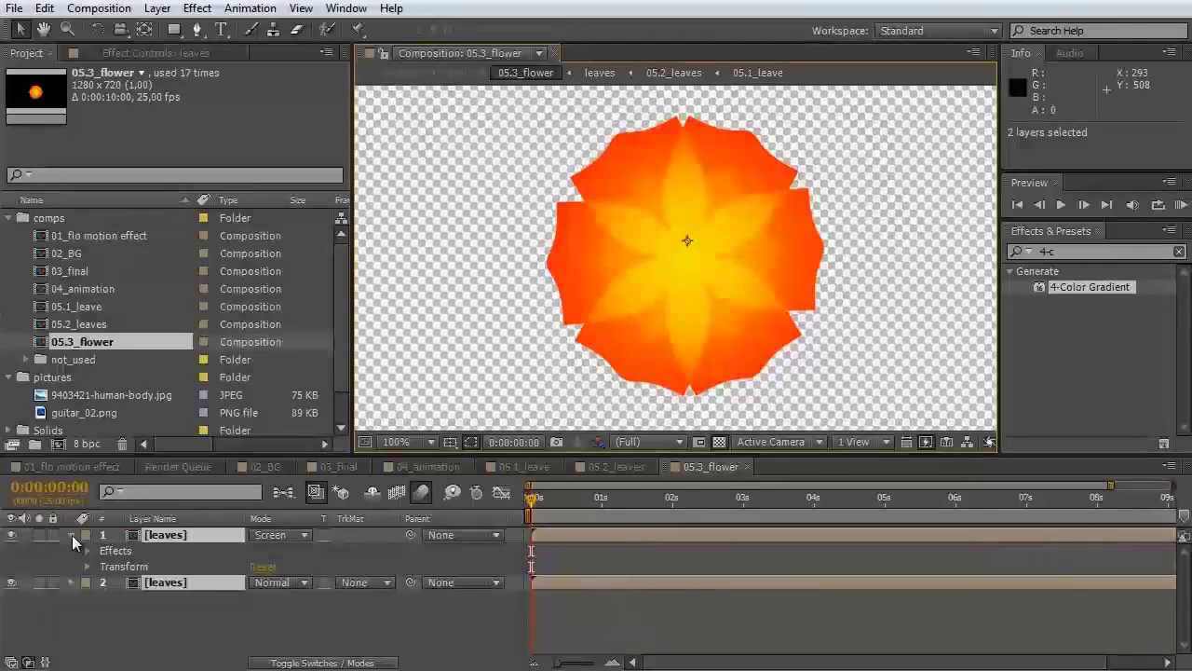
pyautogui.click(113, 610)
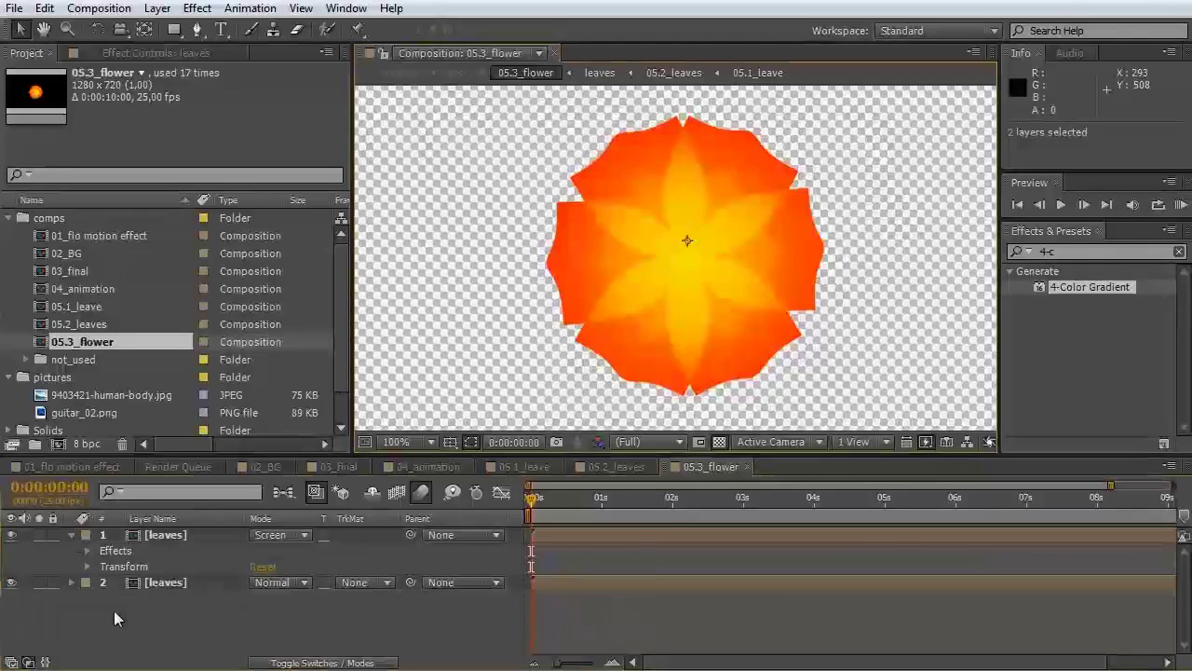
pyautogui.keyDown('ctrl'); pyautogui.click(71, 582); pyautogui.keyUp('ctrl')
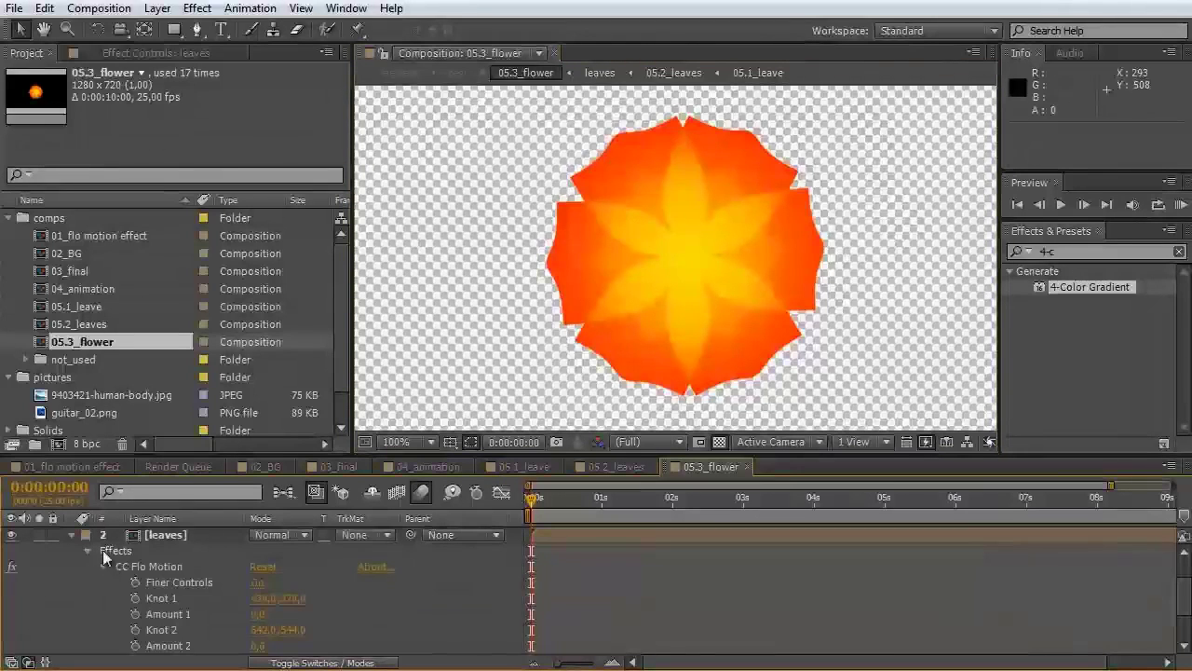
pyautogui.moveTo(176, 456); pyautogui.dragTo(180, 425)
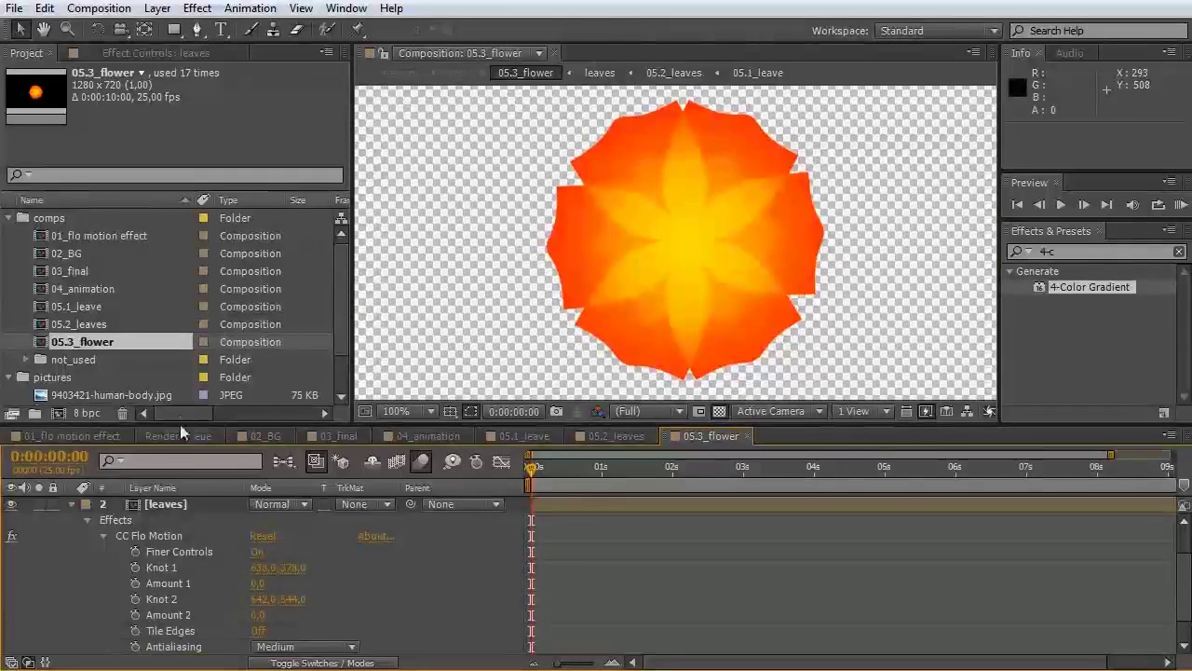
pyautogui.scroll(2, 522, 309)
pyautogui.scroll(-2, 523, 310)
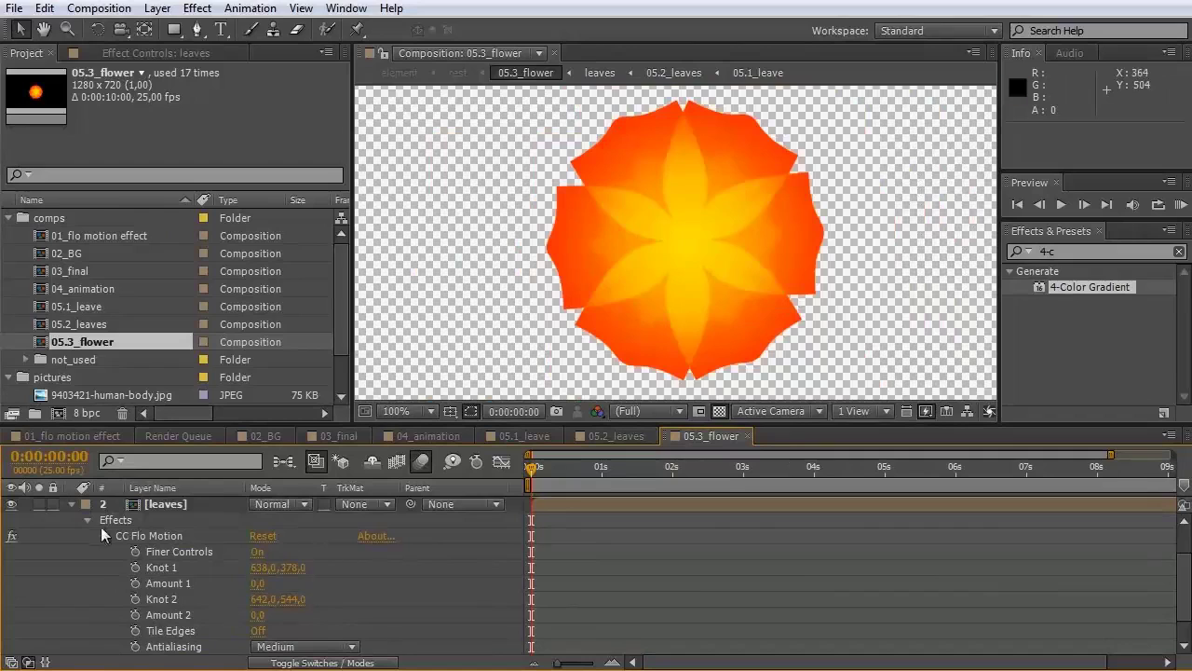
# Move Knot 1 of the lower leaves layer's CC Flo Motion to 639, 377 and set Amount 1 to about -137
pyautogui.click(124, 535)
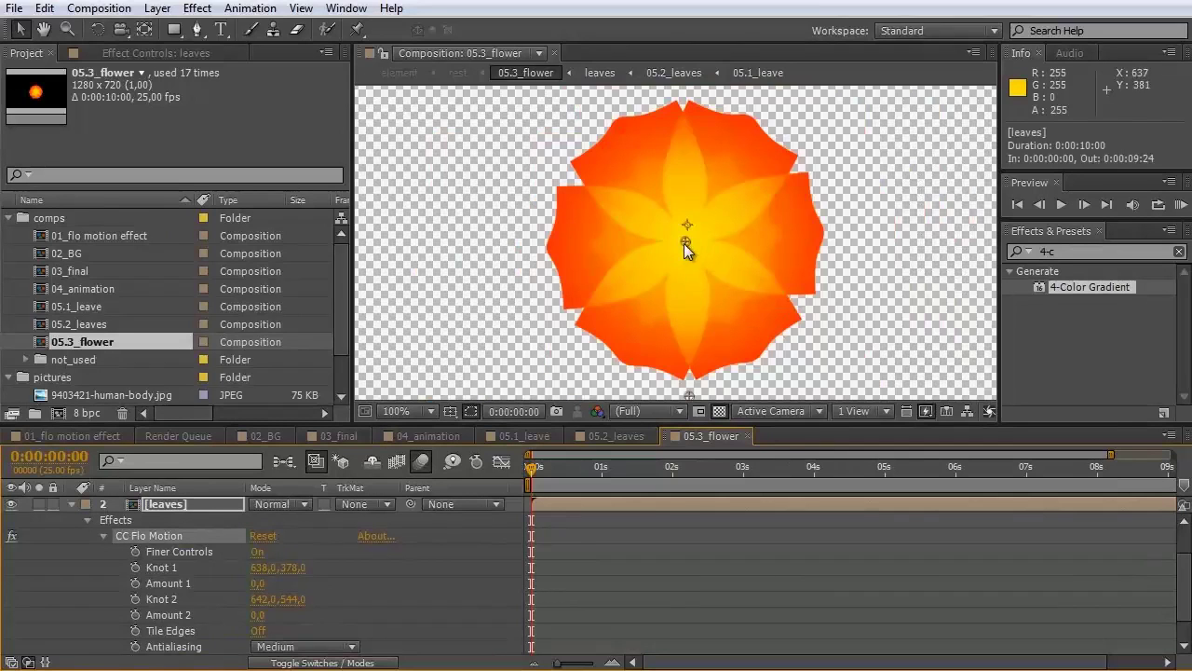
pyautogui.moveTo(684, 243); pyautogui.dragTo(685, 242)
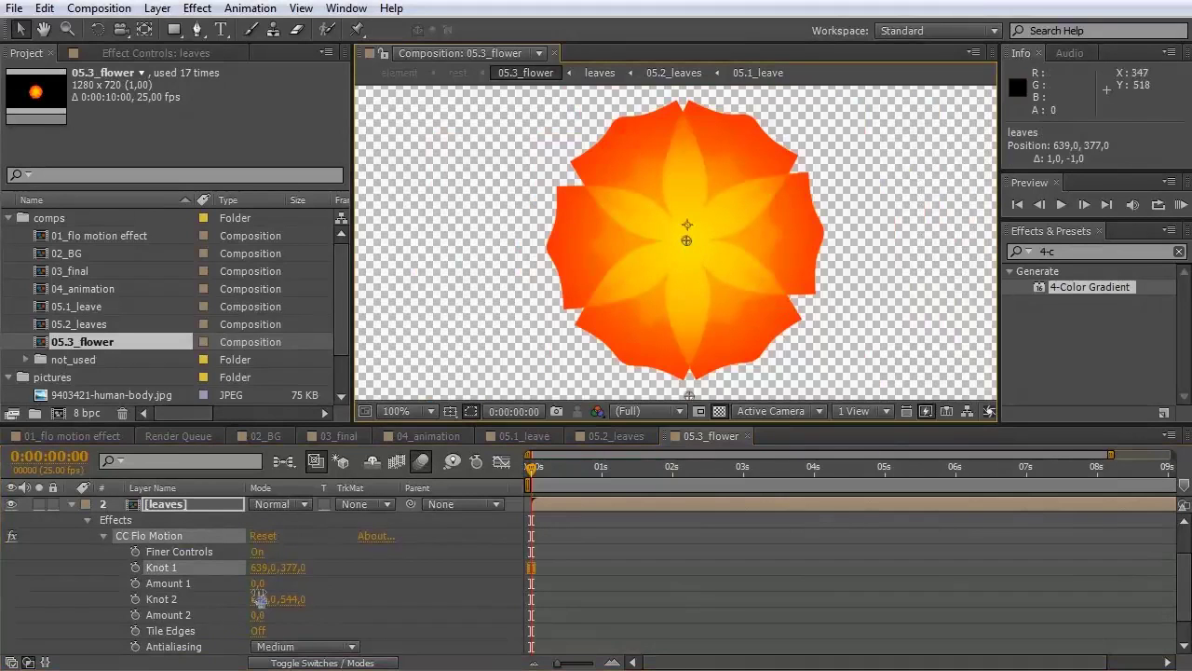
pyautogui.moveTo(258, 585); pyautogui.dragTo(271, 589)
pyautogui.moveTo(289, 586); pyautogui.dragTo(135, 592)
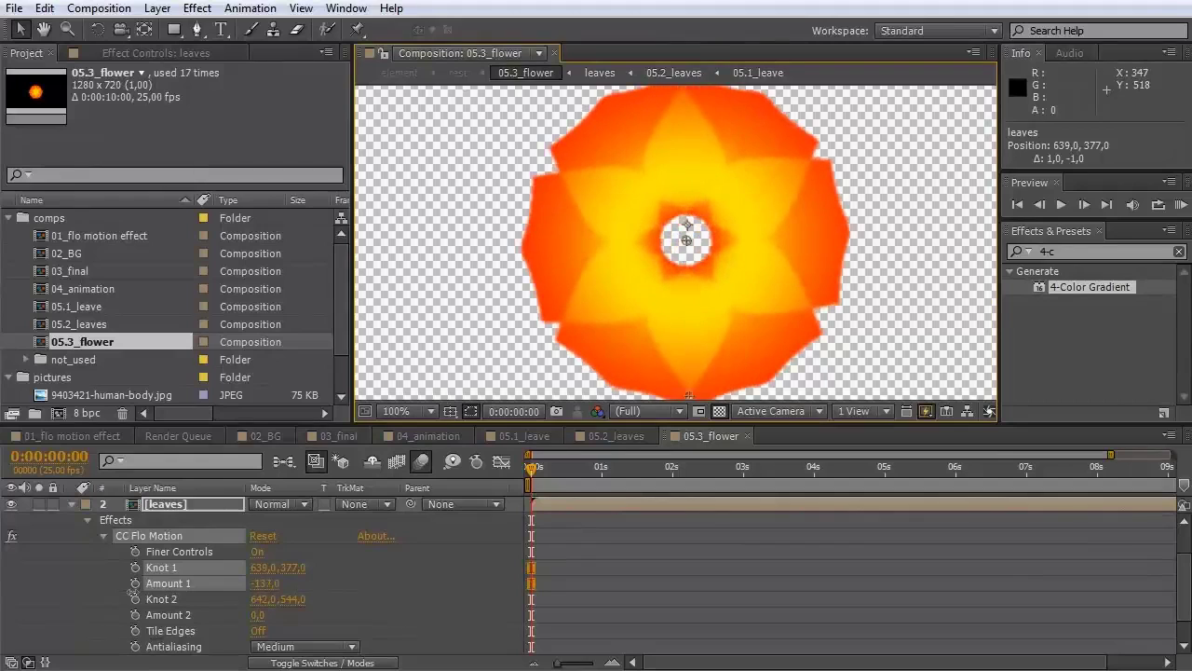
# Expand the upper leaves layer's effects and sweep its CC Flo Motion Amount 1 down past -16 and back up
pyautogui.scroll(1, 281, 578)
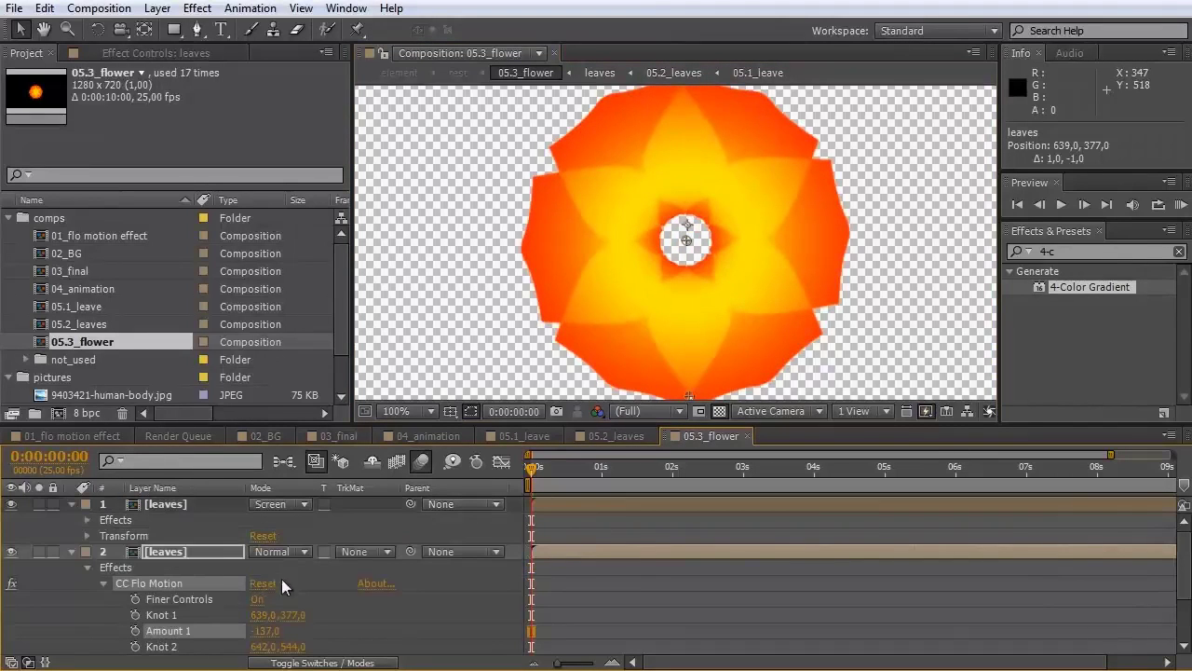
pyautogui.click(87, 519)
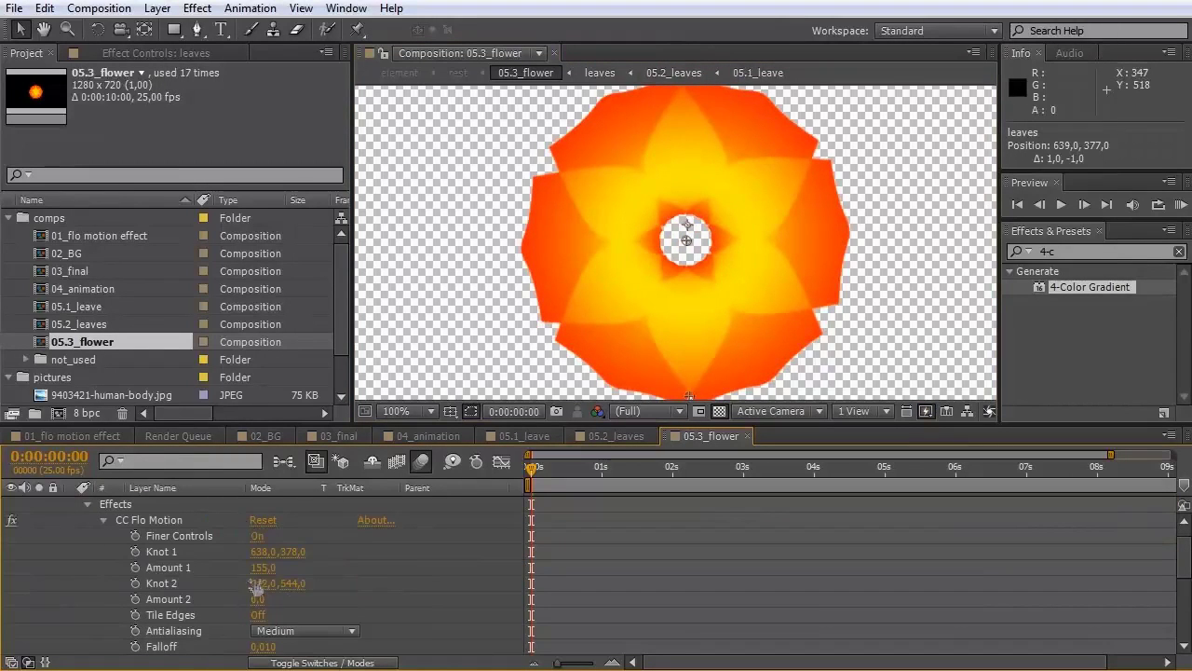
pyautogui.moveTo(263, 567); pyautogui.dragTo(112, 576)
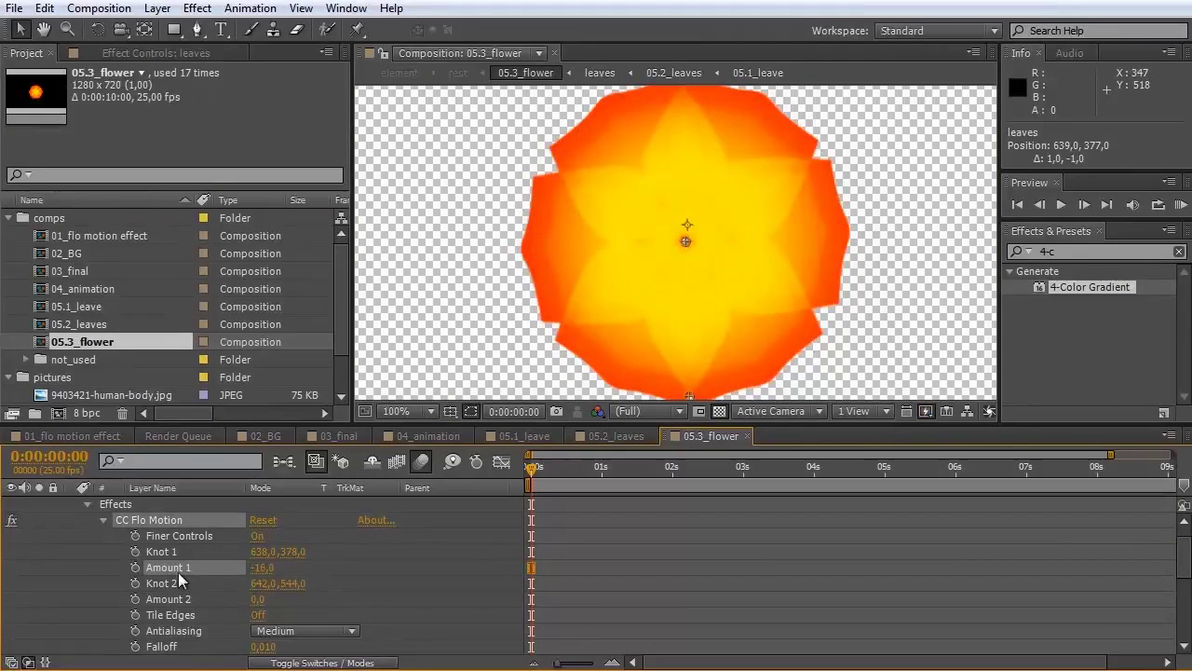
pyautogui.moveTo(259, 578); pyautogui.dragTo(19, 578)
pyautogui.moveTo(265, 567); pyautogui.dragTo(522, 568)
pyautogui.scroll(-2, 802, 178)
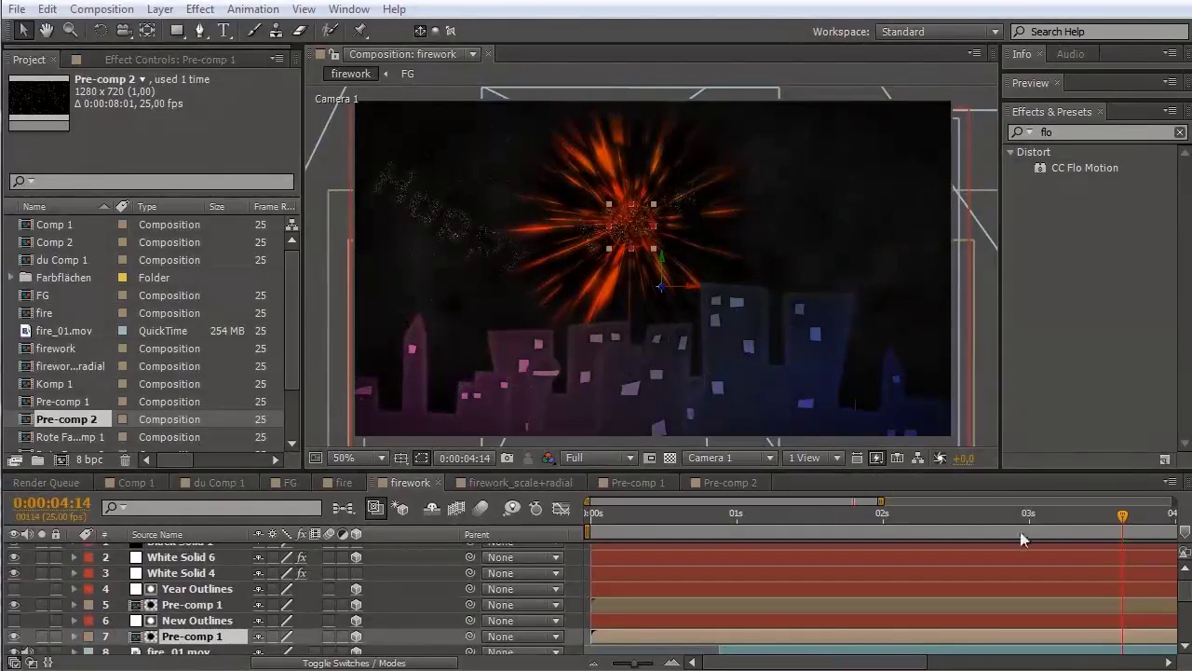
# Scrub through the explosion animation in the firework composition
pyautogui.moveTo(1125, 514); pyautogui.dragTo(1106, 515)
pyautogui.moveTo(599, 527); pyautogui.dragTo(578, 520)
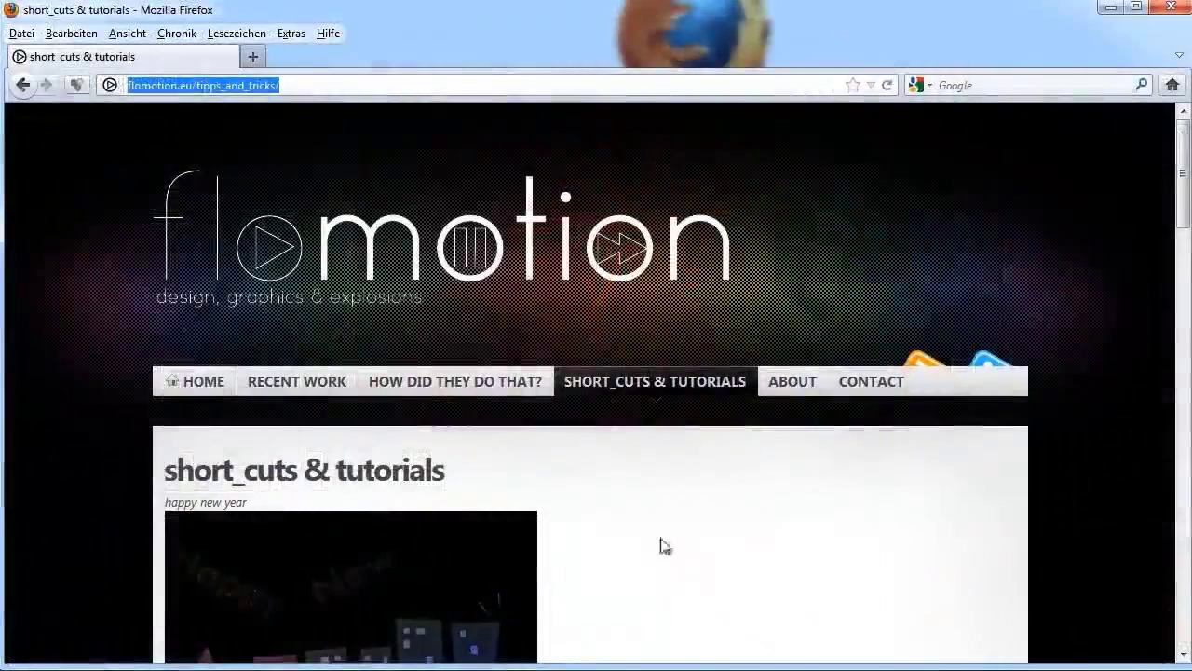
# Switch to Firefox and look through flomotion.eu's short_cuts & tutorials, videos and contact pages
pyautogui.moveTo(1185, 214); pyautogui.dragTo(1135, 236)
pyautogui.moveTo(314, 391)
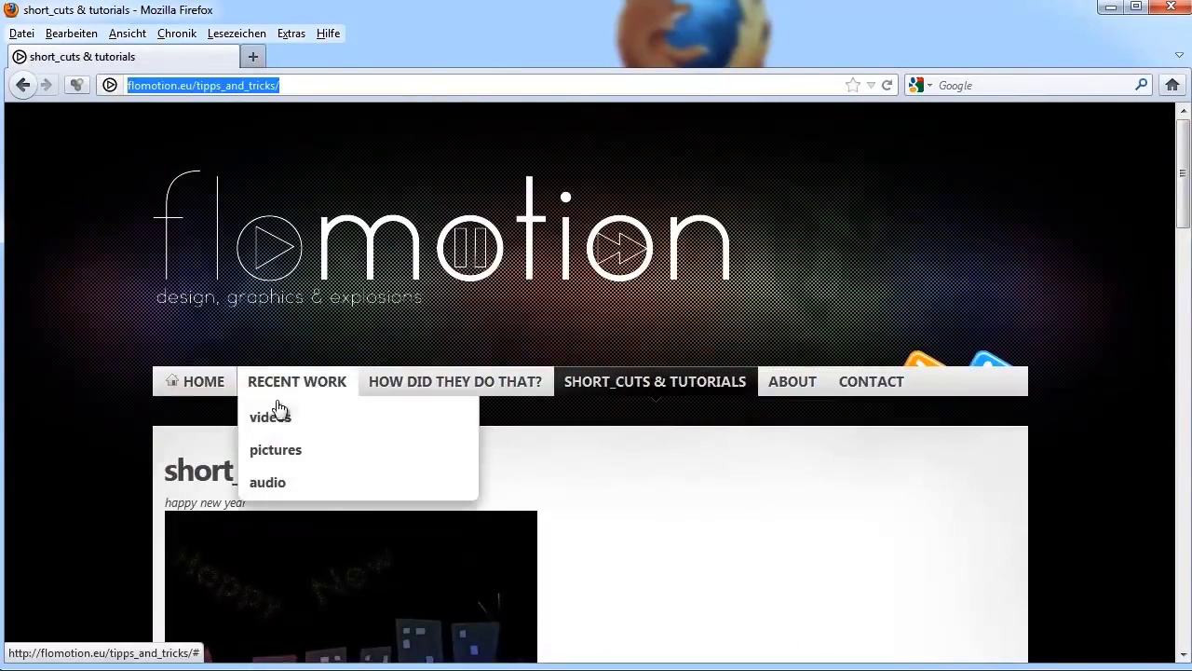
pyautogui.click(278, 421)
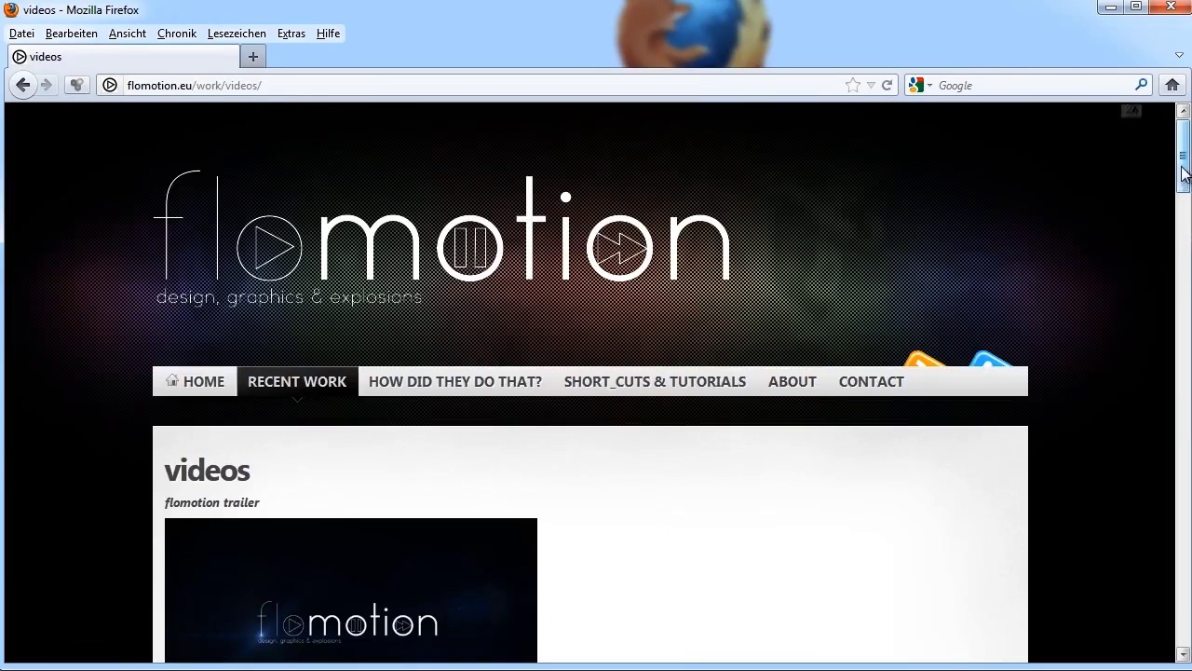
pyautogui.moveTo(1186, 171)
pyautogui.mouseDown()
pyautogui.moveTo(1184, 368)
pyautogui.moveTo(1185, 173)
pyautogui.mouseUp()
pyautogui.click(881, 373)
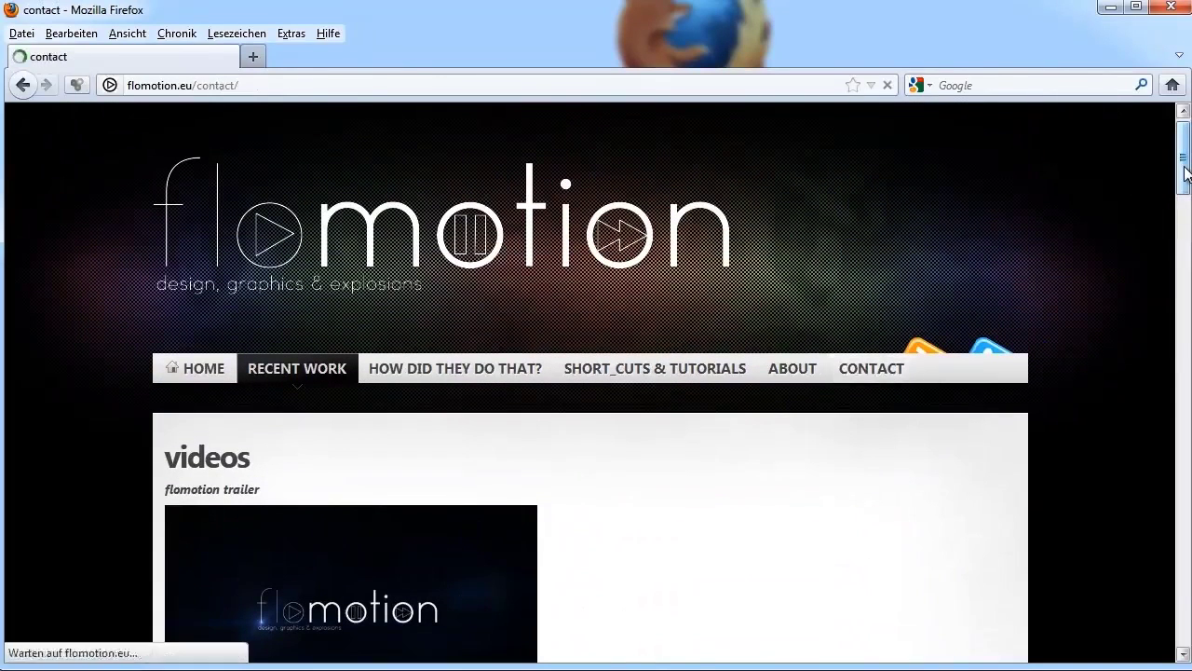
pyautogui.moveTo(1185, 174); pyautogui.dragTo(1185, 339)
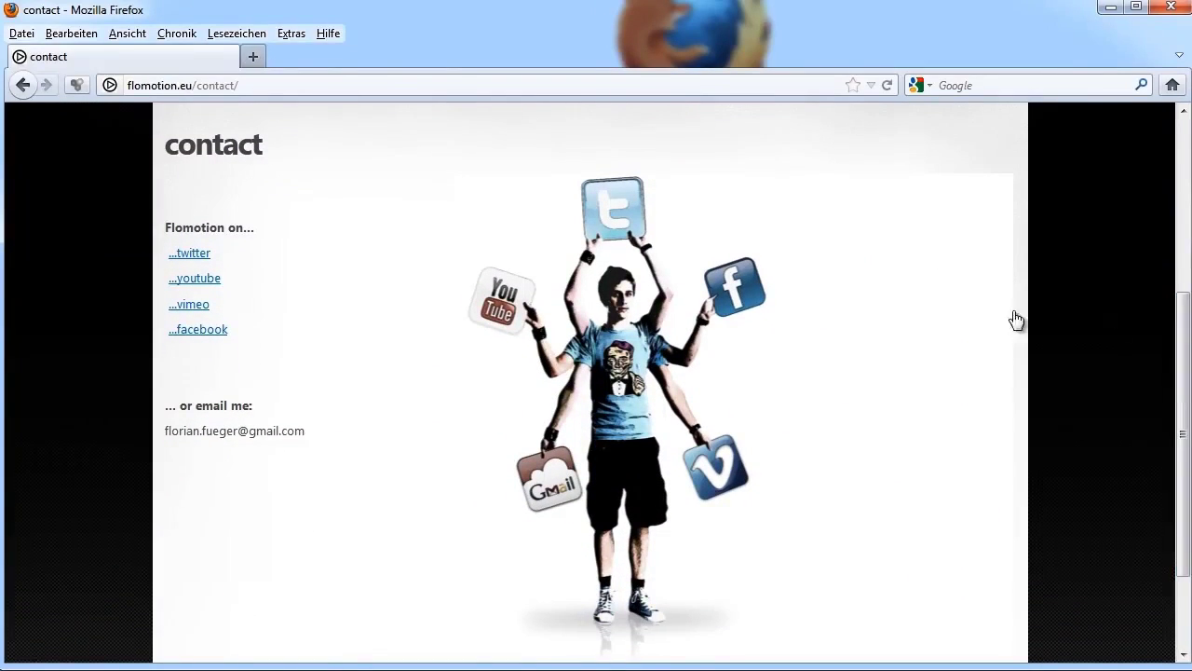